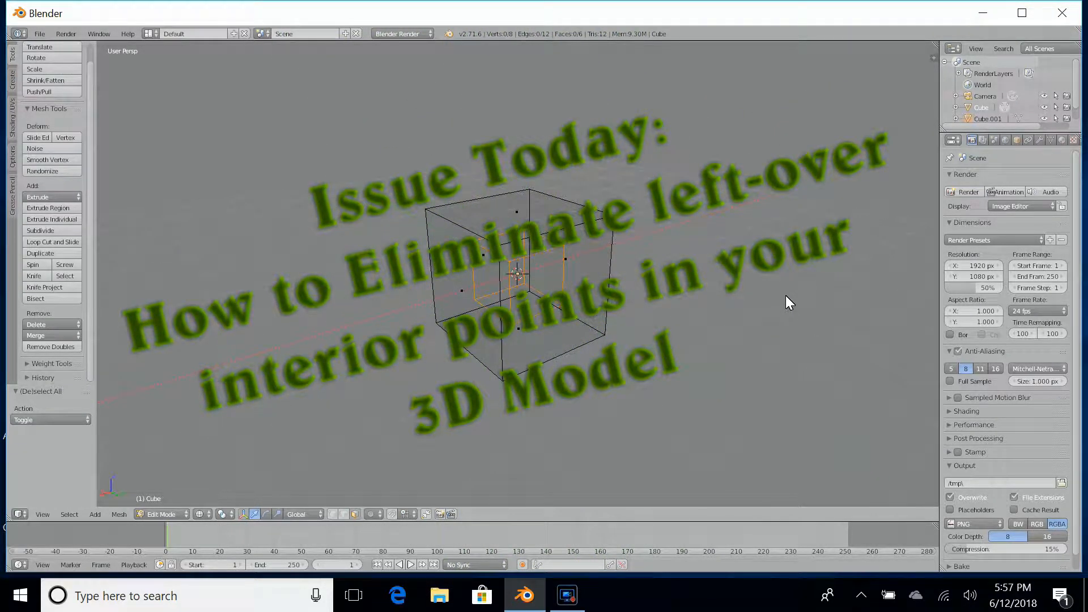
Step: Bring up the splash screen to check the Blender version, and dismiss it
{"action": "scroll", "coordinate": [786, 294], "scroll_direction": "up", "scroll_amount": 2}
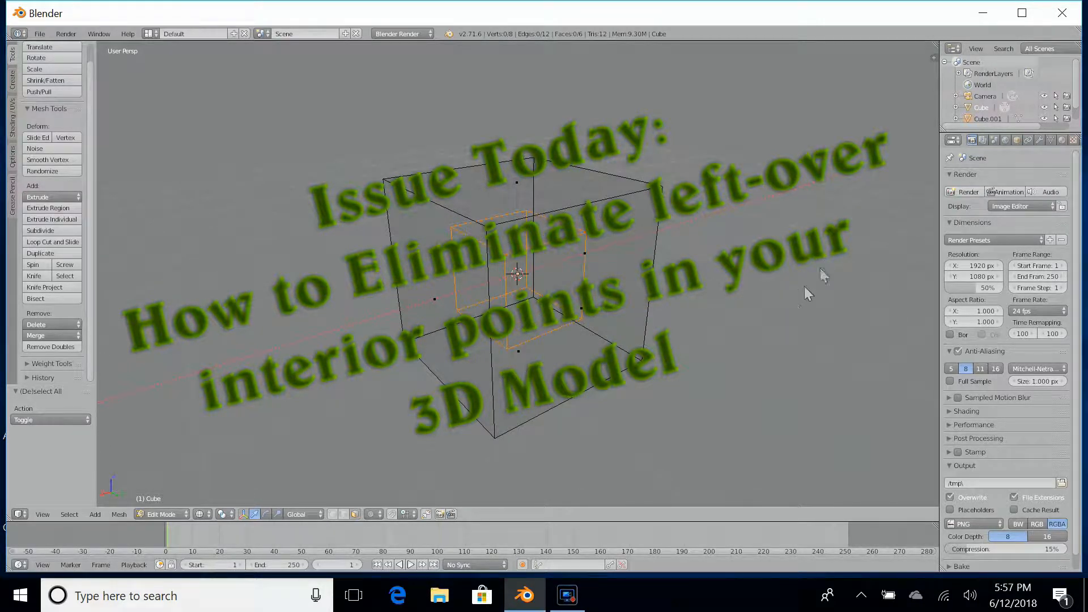
{"action": "middle_click_drag", "start_coordinate": [799, 281], "coordinate": [670, 306]}
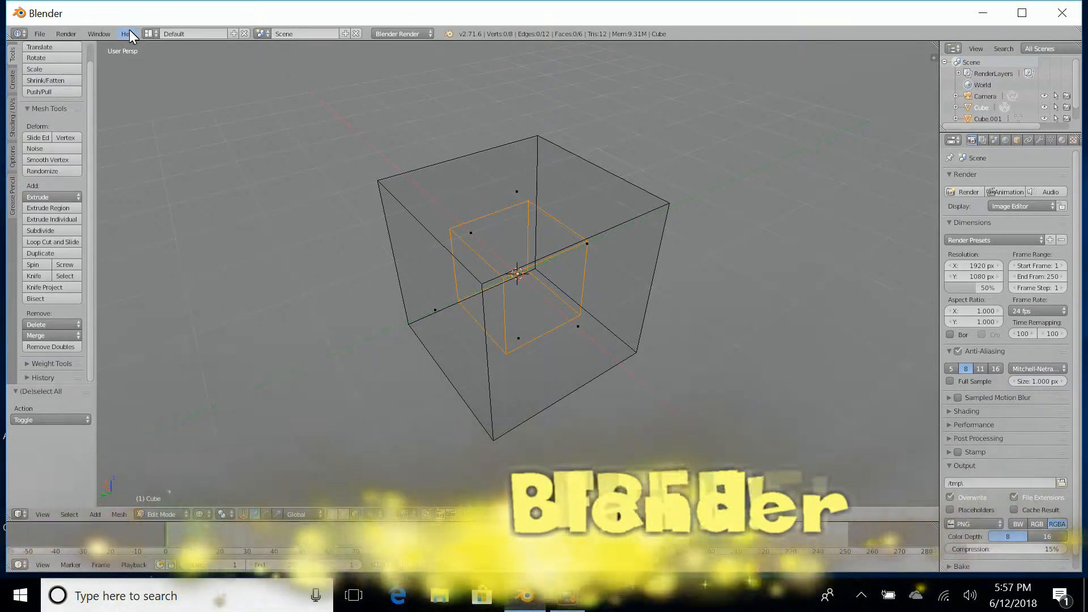
{"action": "left_click", "coordinate": [128, 33]}
{"action": "left_click", "coordinate": [150, 181]}
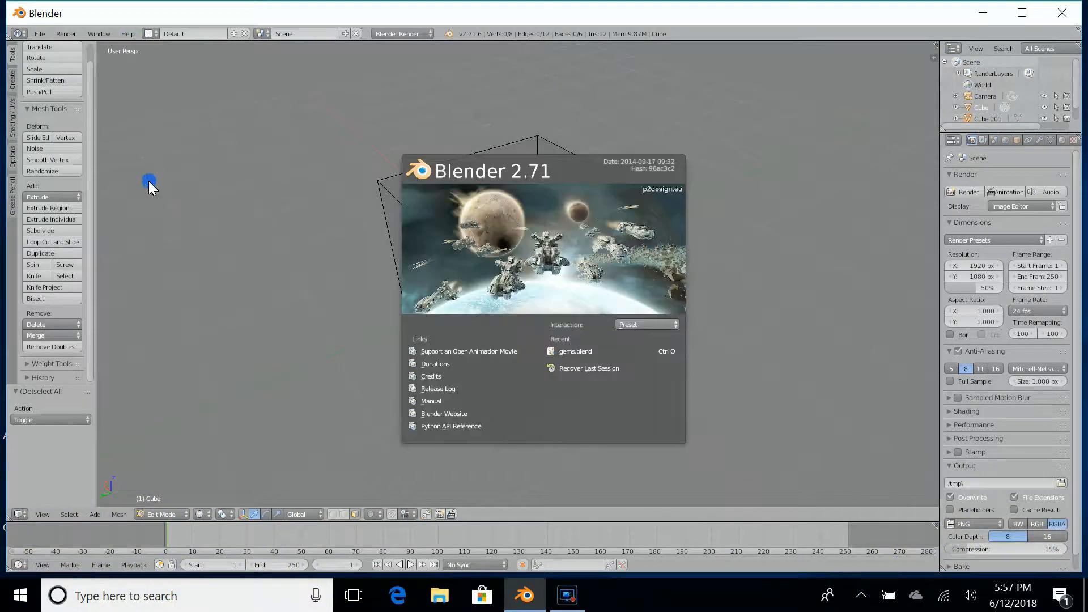
{"action": "left_click", "coordinate": [805, 229]}
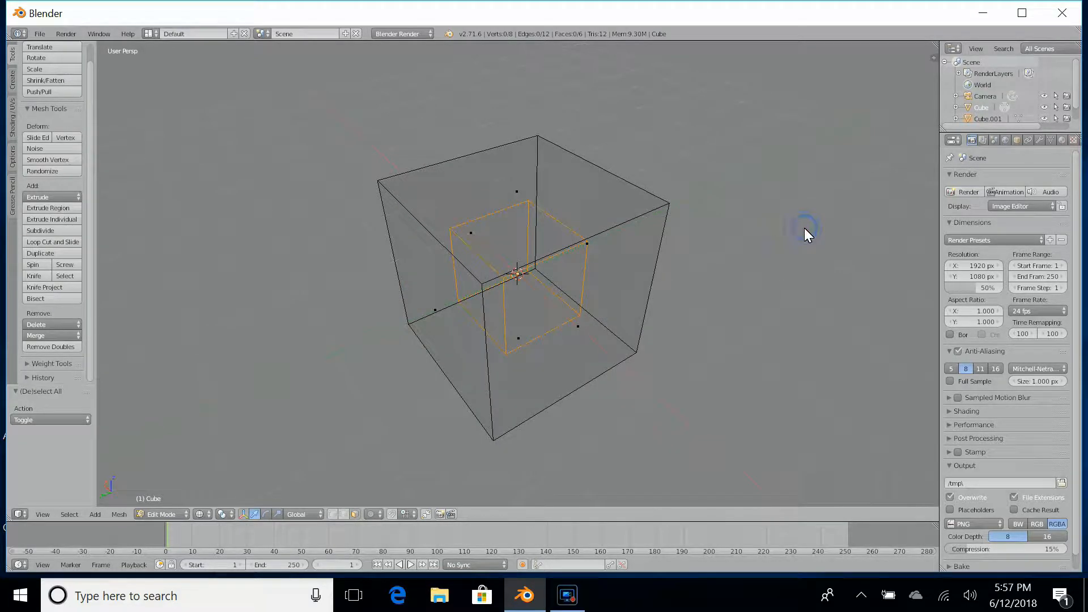
Step: Inspect the cube in Object Mode with Solid viewport shading
{"action": "scroll", "coordinate": [796, 288], "scroll_direction": "down", "scroll_amount": 2}
{"action": "scroll", "coordinate": [796, 288], "scroll_direction": "up", "scroll_amount": 3}
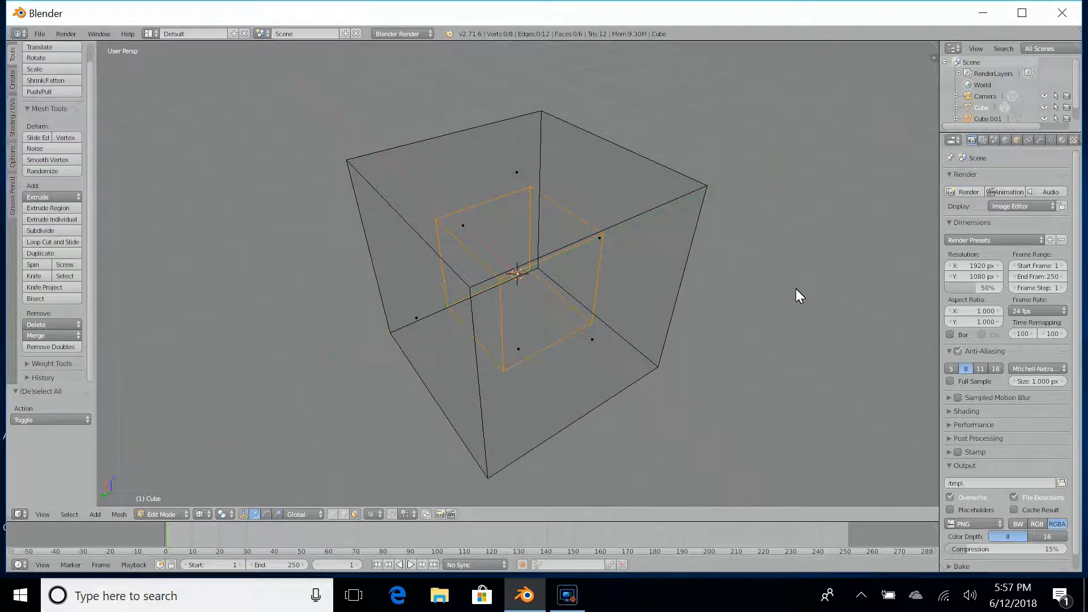
{"action": "scroll", "coordinate": [796, 295], "scroll_direction": "down", "scroll_amount": 2}
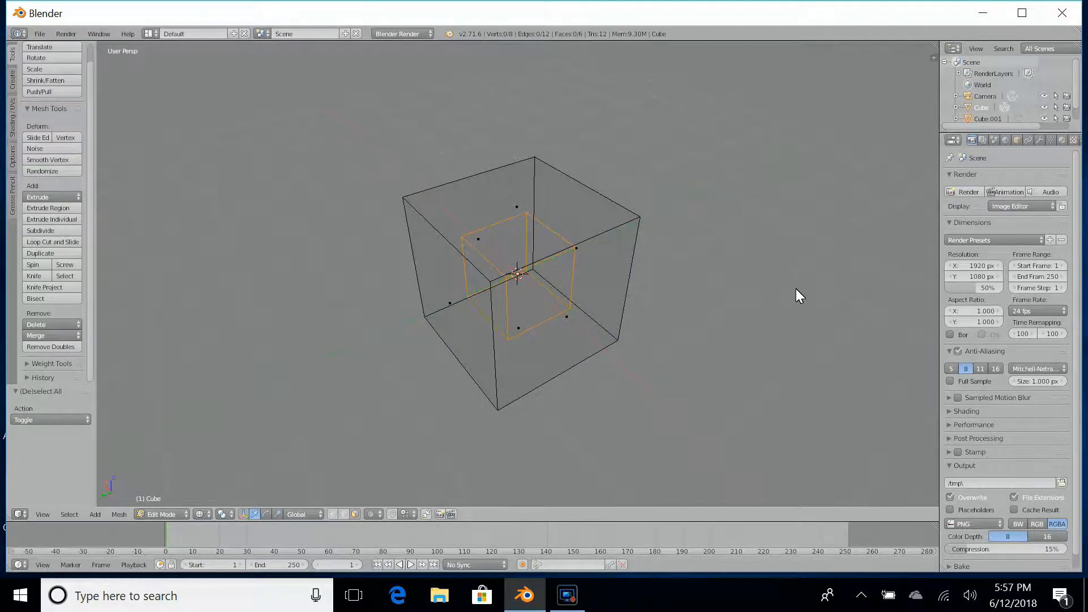
{"action": "middle_click_drag", "start_coordinate": [795, 288], "coordinate": [648, 263]}
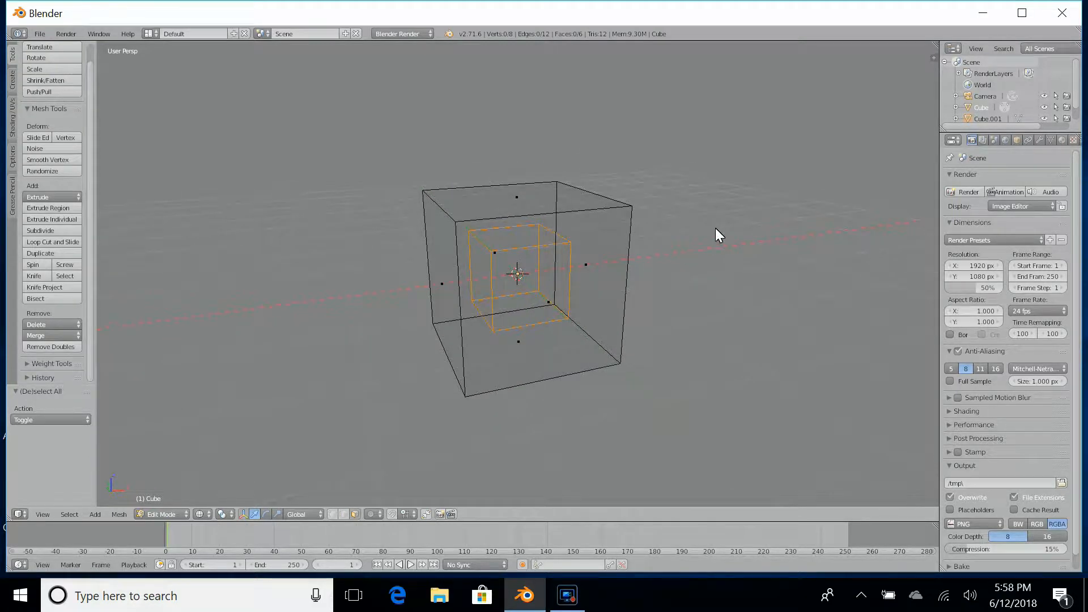
{"action": "left_click", "coordinate": [170, 518]}
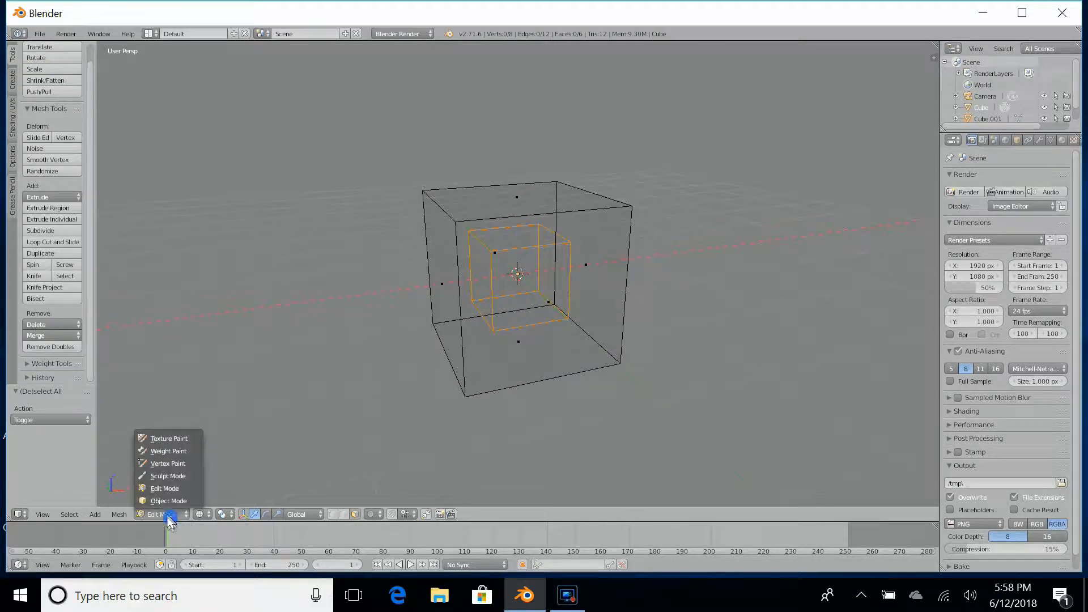
{"action": "left_click", "coordinate": [166, 503]}
{"action": "middle_click_drag", "start_coordinate": [710, 343], "coordinate": [572, 352]}
{"action": "left_click", "coordinate": [209, 513]}
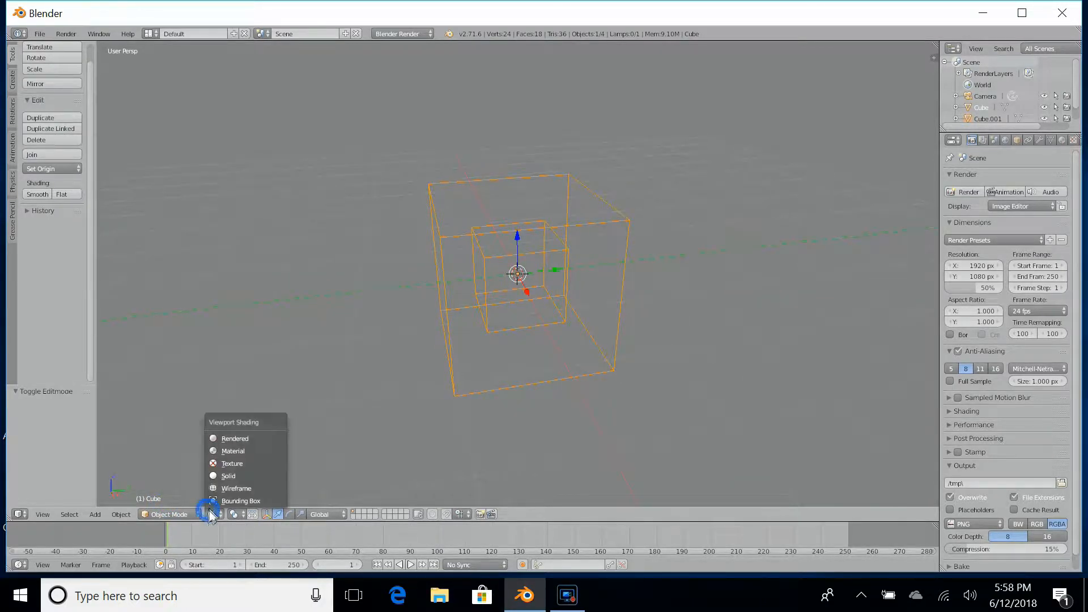
{"action": "left_click", "coordinate": [225, 475]}
{"action": "middle_click_drag", "start_coordinate": [751, 363], "coordinate": [784, 363]}
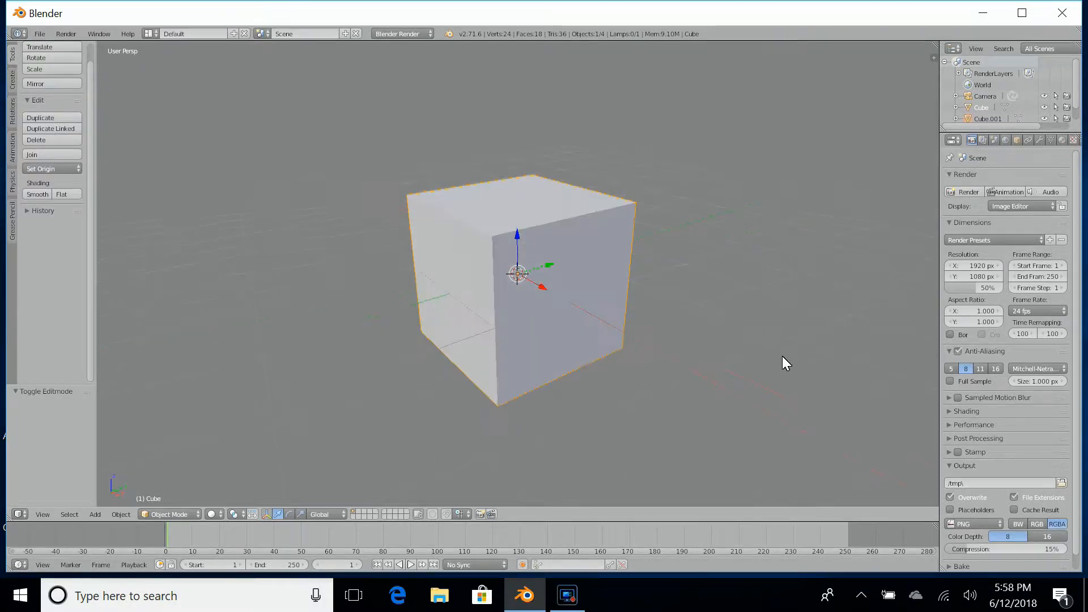
Step: Return the cube to Edit Mode and set the viewport shading to Wireframe
{"action": "left_click", "coordinate": [168, 513]}
{"action": "left_click", "coordinate": [170, 488]}
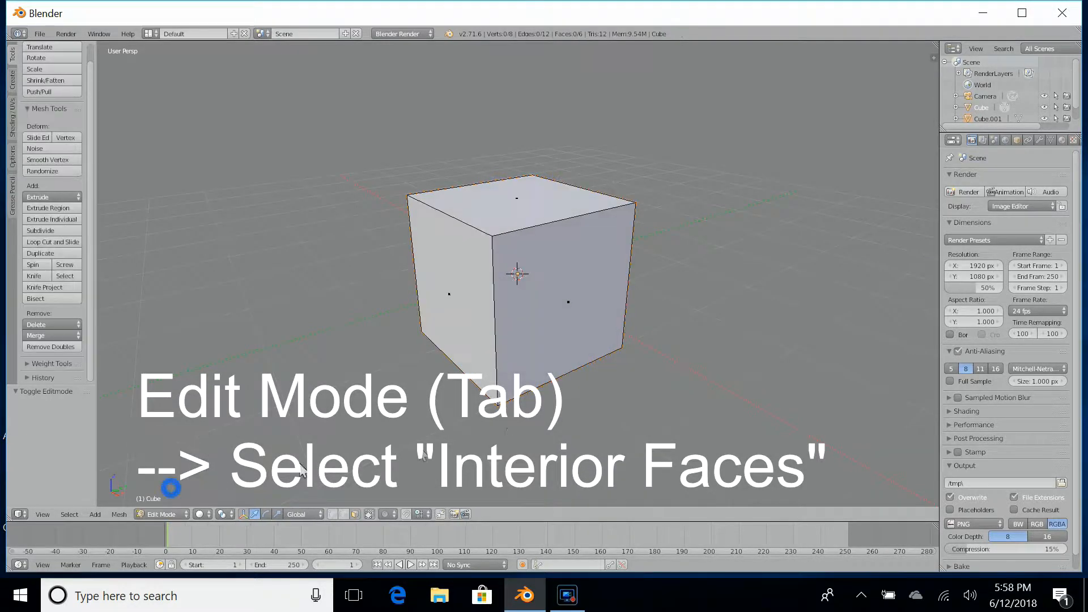
{"action": "left_click", "coordinate": [200, 514]}
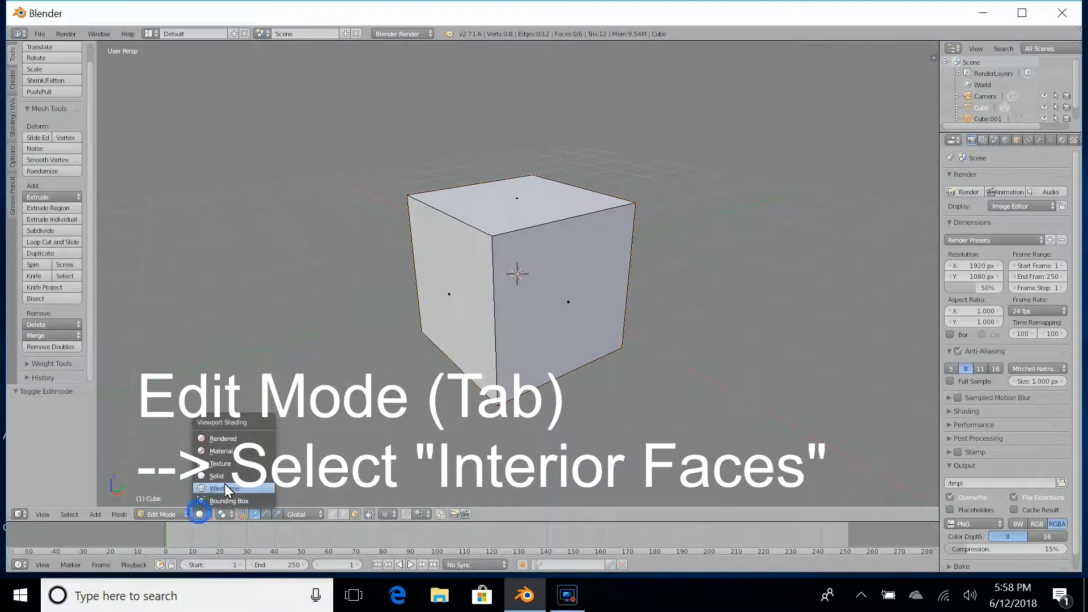
{"action": "left_click", "coordinate": [225, 489]}
{"action": "mouse_move", "coordinate": [705, 365]}
{"action": "middle_mouse_down"}
{"action": "mouse_move", "coordinate": [636, 368]}
{"action": "mouse_move", "coordinate": [692, 343]}
{"action": "mouse_move", "coordinate": [755, 380]}
{"action": "mouse_move", "coordinate": [821, 356]}
{"action": "middle_mouse_up"}
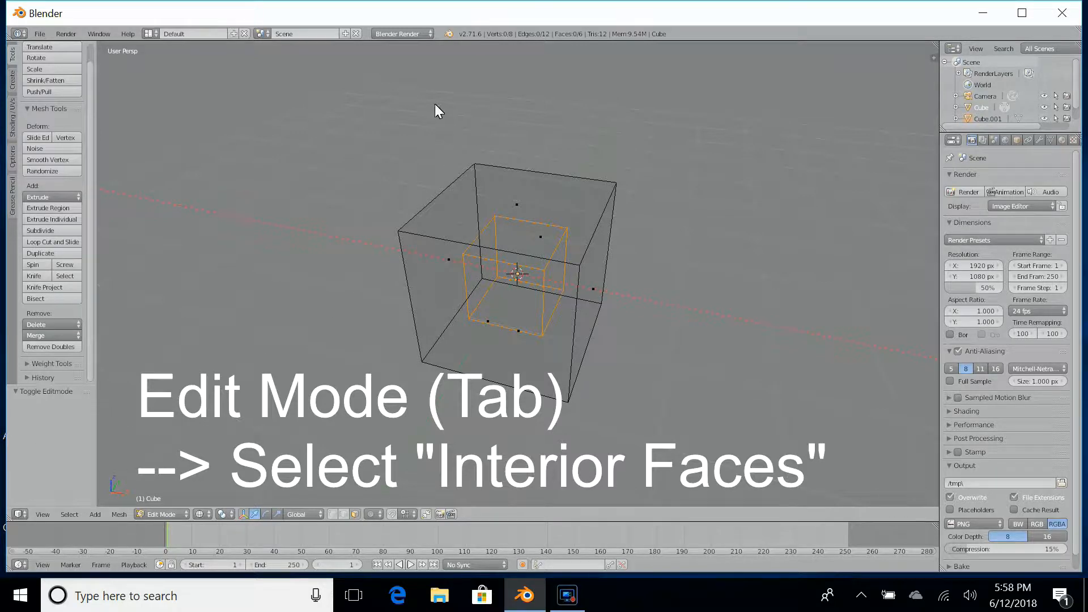
Step: Try to remove the inner cube by selecting Interior Faces and deleting the selection as vertices
{"action": "left_click", "coordinate": [74, 513]}
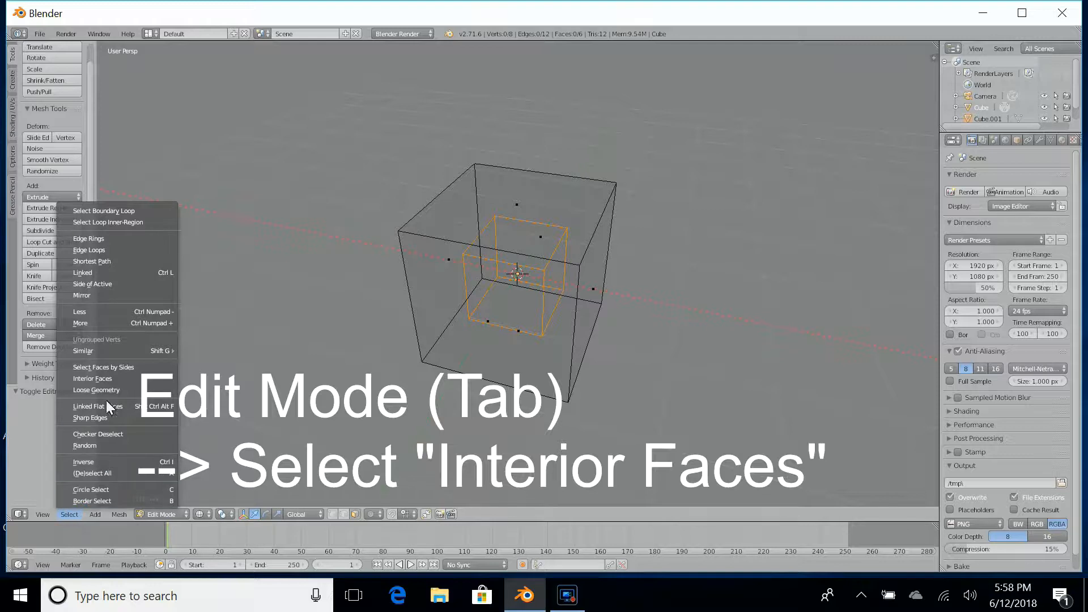
{"action": "left_click", "coordinate": [109, 378]}
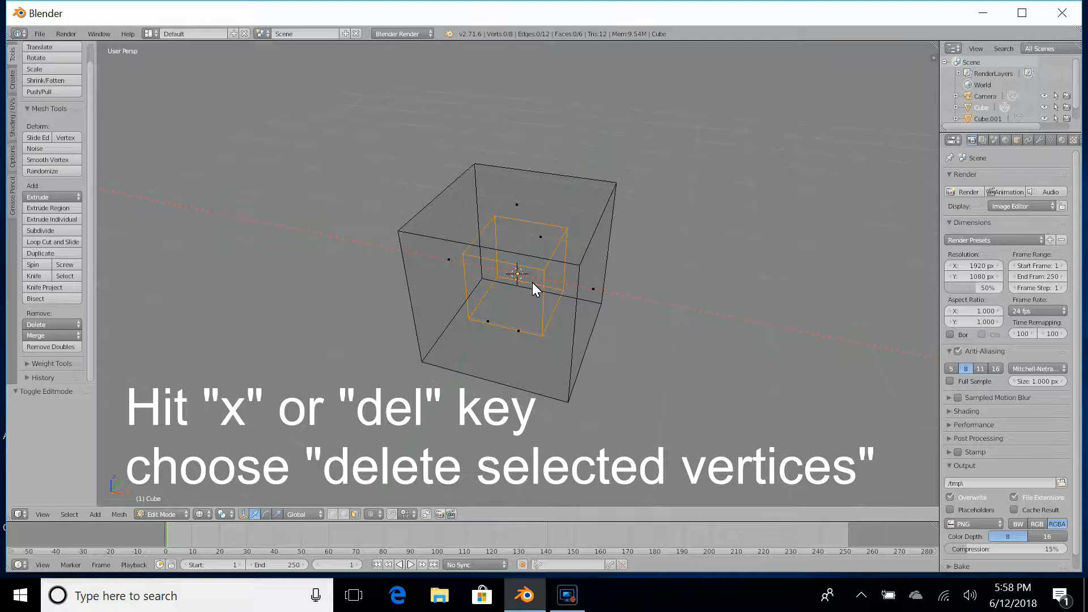
{"action": "key", "text": "x"}
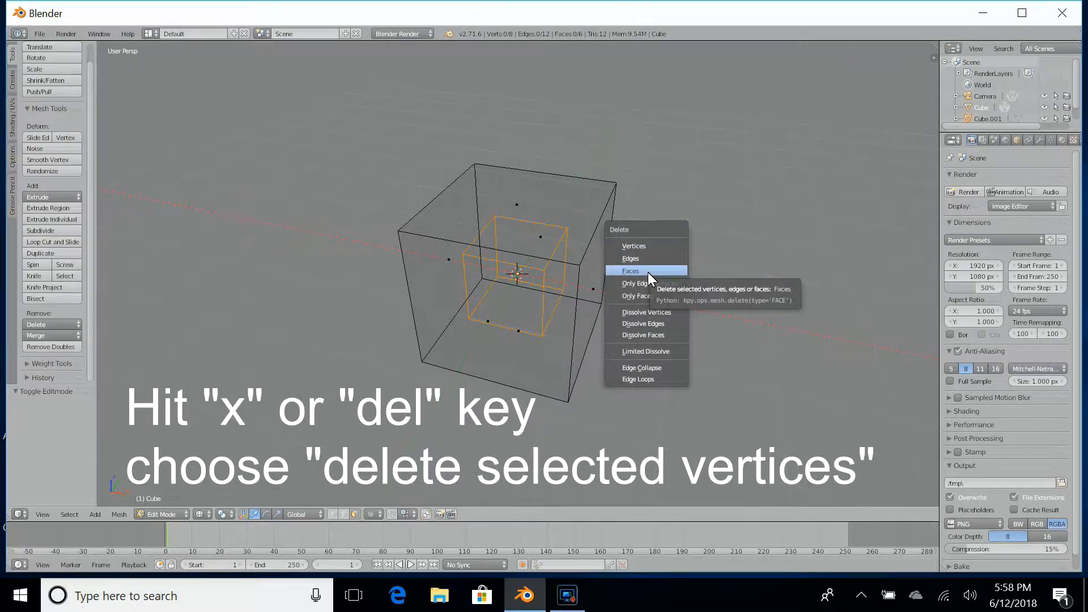
{"action": "left_click", "coordinate": [653, 251]}
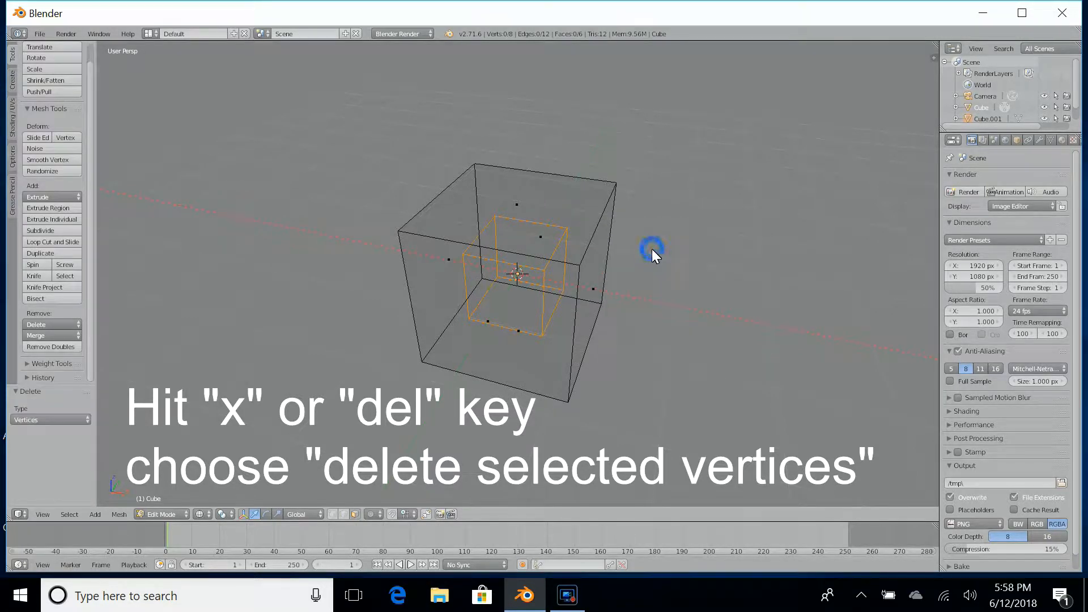
{"action": "scroll", "coordinate": [768, 342], "scroll_direction": "up", "scroll_amount": 3}
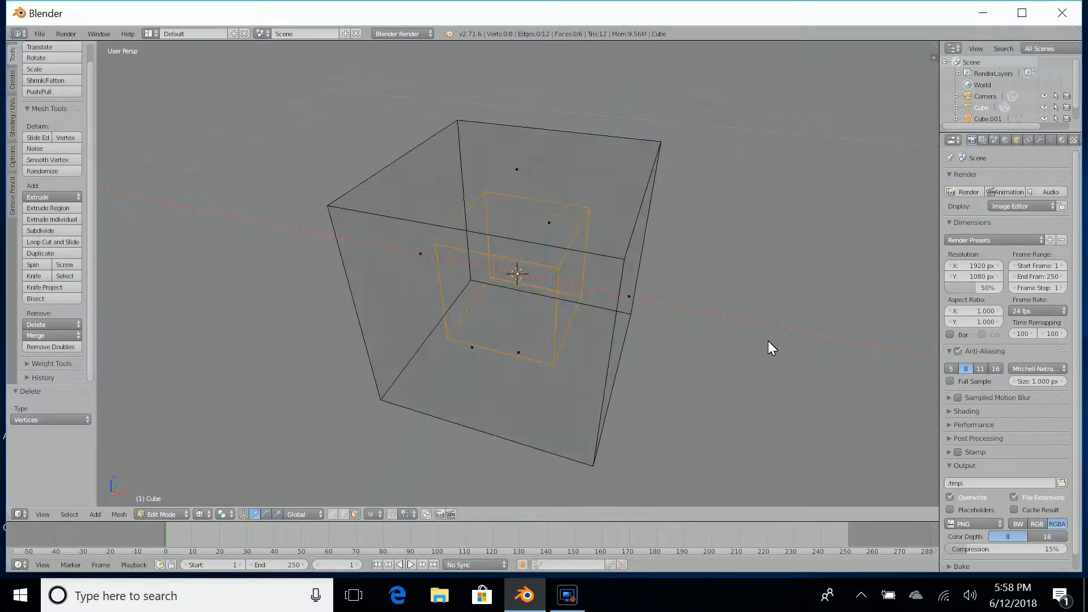
{"action": "scroll", "coordinate": [769, 343], "scroll_direction": "down", "scroll_amount": 1}
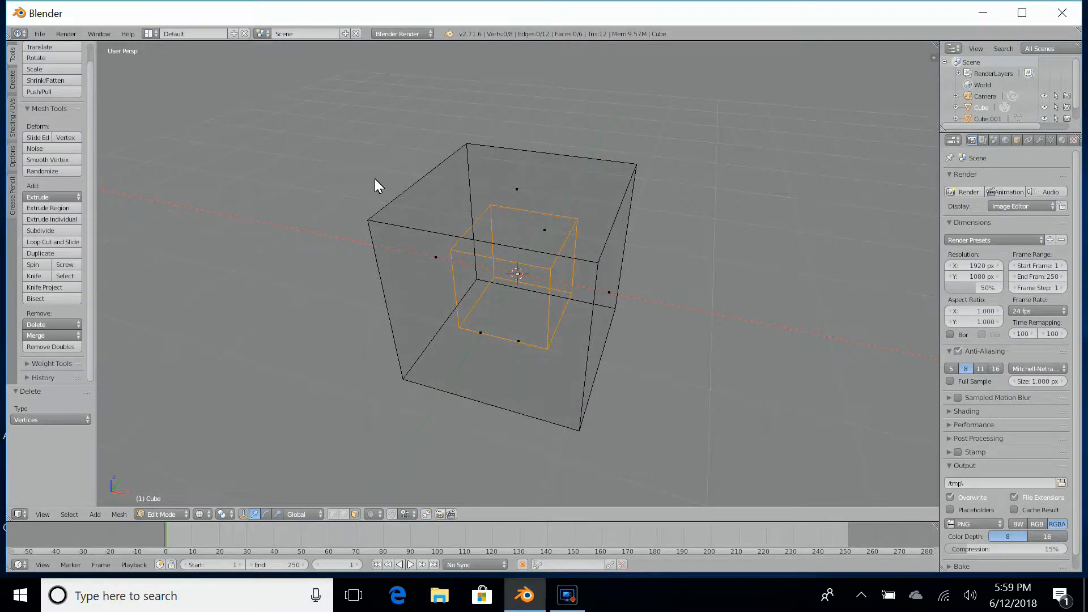
{"action": "scroll", "coordinate": [372, 186], "scroll_direction": "up", "scroll_amount": 2}
{"action": "scroll", "coordinate": [372, 185], "scroll_direction": "down", "scroll_amount": 3}
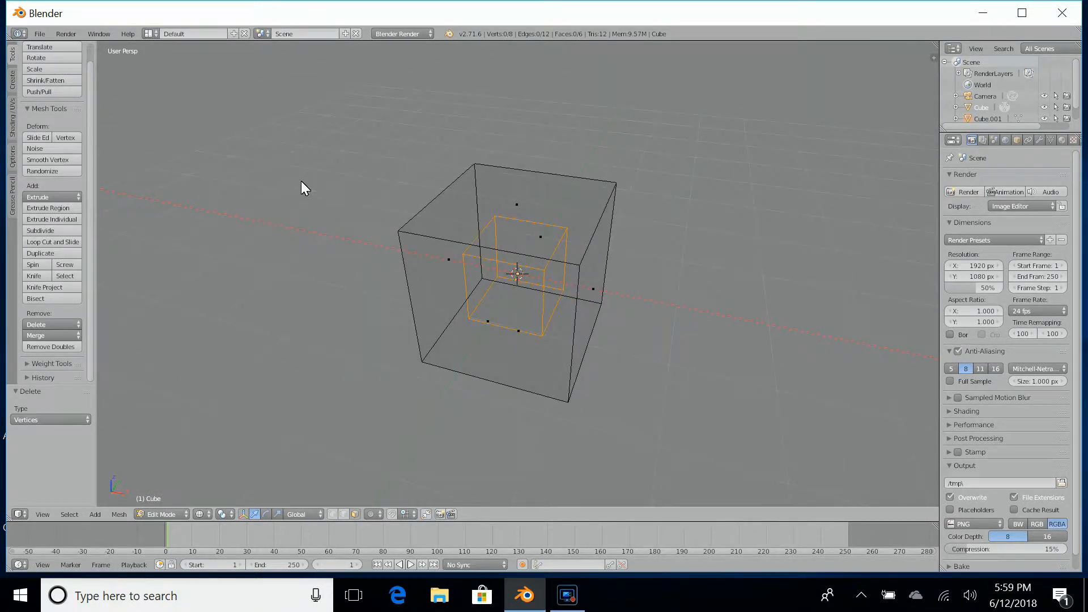
Step: Quit Blender and import the cube-in-cube mesh from the Desktop into a MeshLab project
{"action": "left_click", "coordinate": [40, 34]}
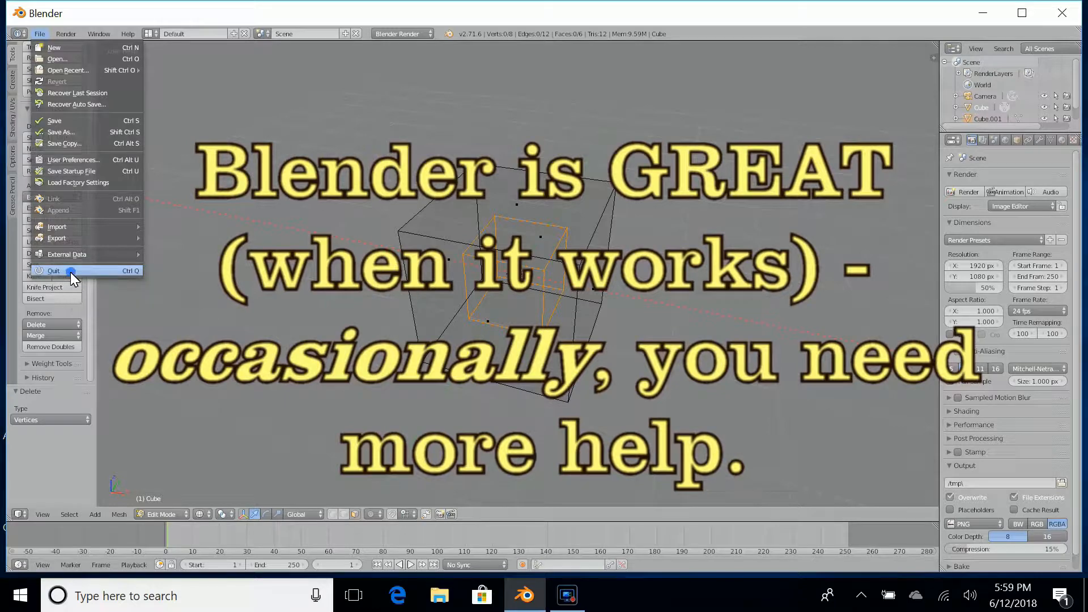
{"action": "left_click", "coordinate": [70, 272]}
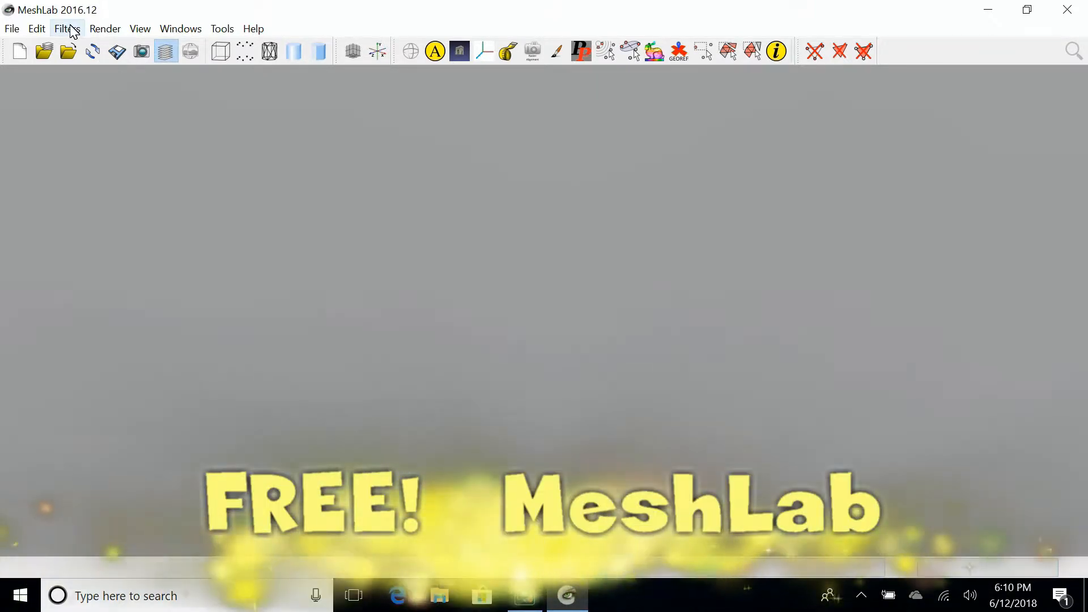
{"action": "left_click", "coordinate": [13, 30]}
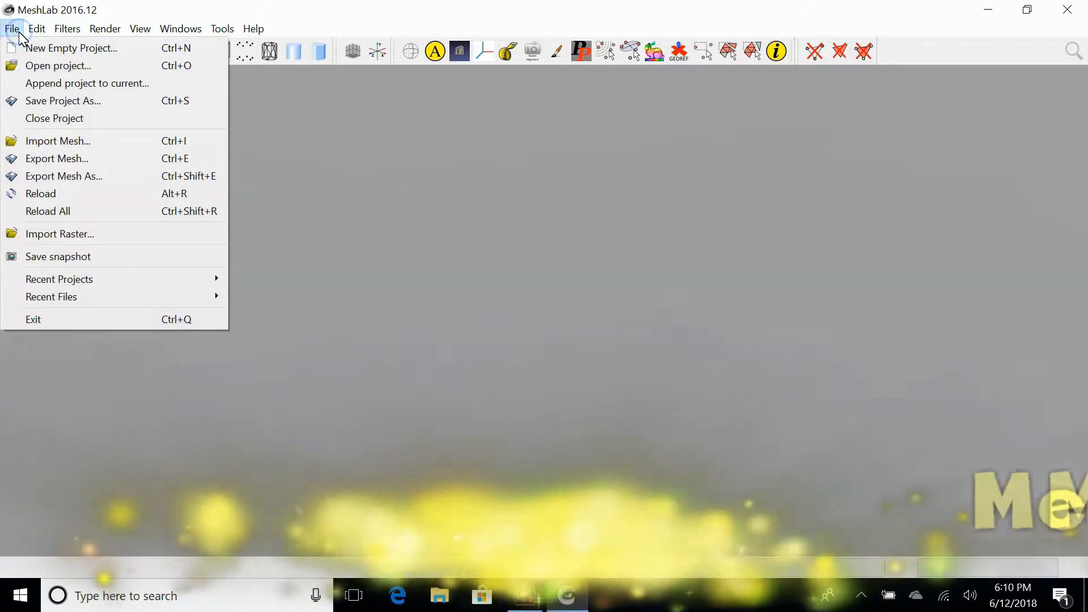
{"action": "left_click", "coordinate": [50, 141]}
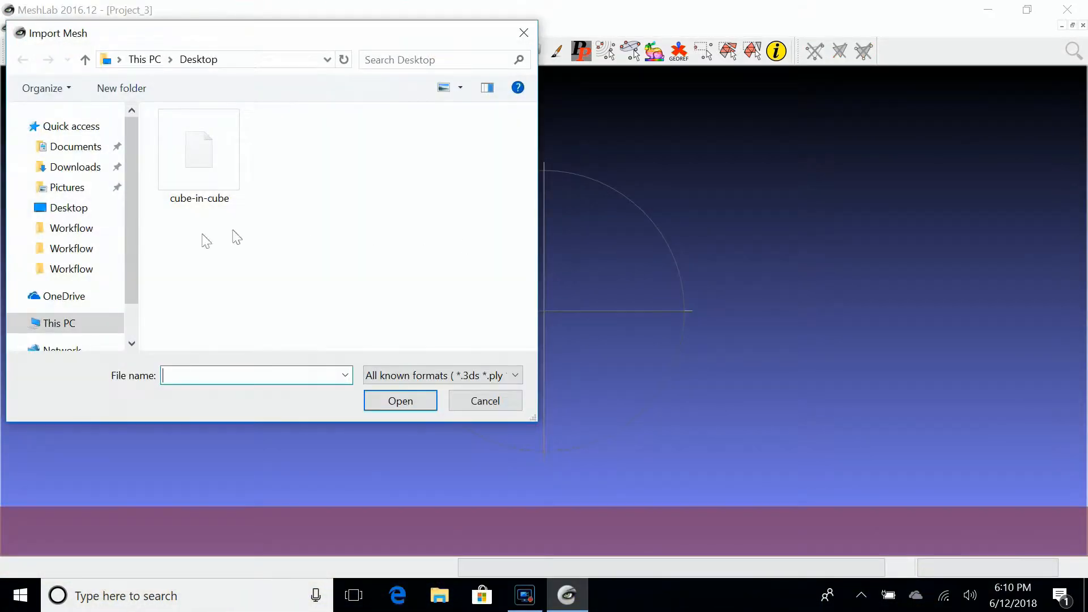
{"action": "left_click", "coordinate": [199, 170]}
{"action": "left_click", "coordinate": [421, 402]}
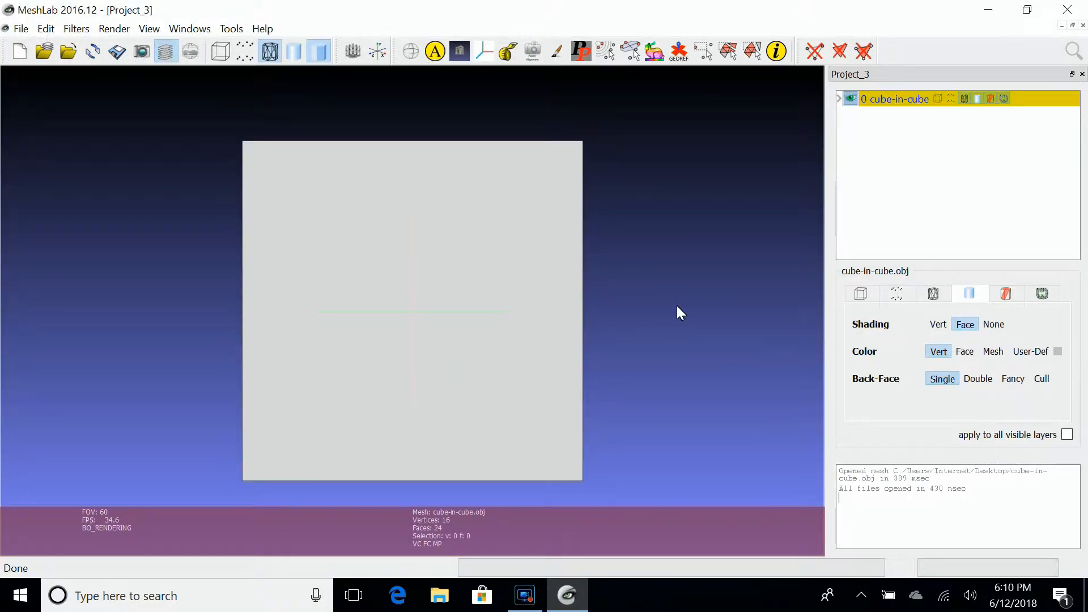
Step: Examine the exterior of the imported cube at several distances and from an angled view
{"action": "scroll", "coordinate": [681, 314], "scroll_direction": "up", "scroll_amount": 3}
{"action": "scroll", "coordinate": [681, 313], "scroll_direction": "down", "scroll_amount": 6}
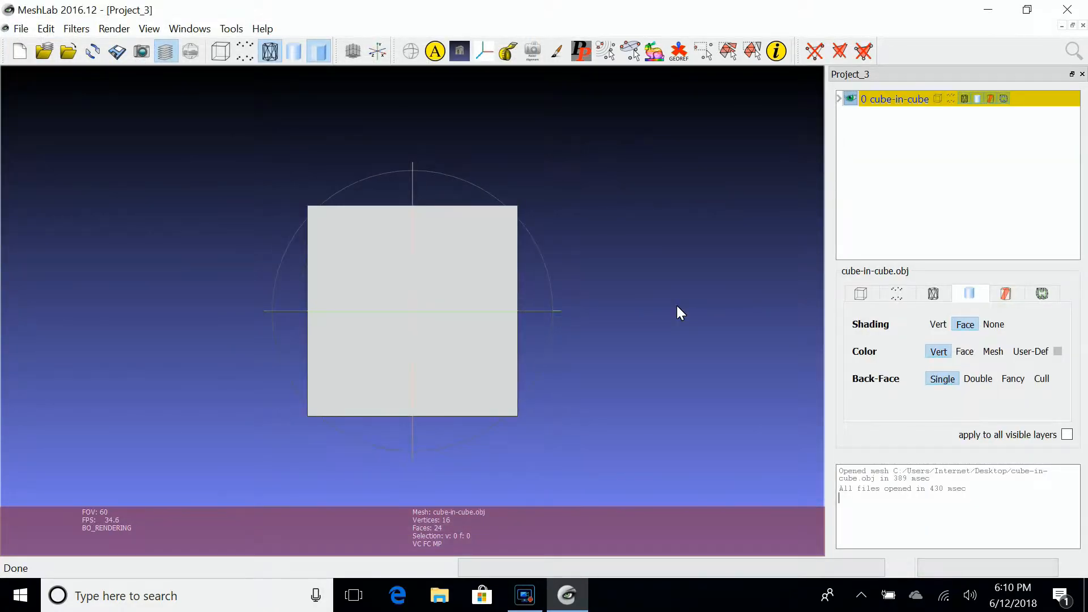
{"action": "scroll", "coordinate": [678, 307], "scroll_direction": "down", "scroll_amount": 3}
{"action": "scroll", "coordinate": [677, 306], "scroll_direction": "up", "scroll_amount": 2}
{"action": "scroll", "coordinate": [676, 305], "scroll_direction": "up", "scroll_amount": 2}
{"action": "scroll", "coordinate": [676, 306], "scroll_direction": "down", "scroll_amount": 3}
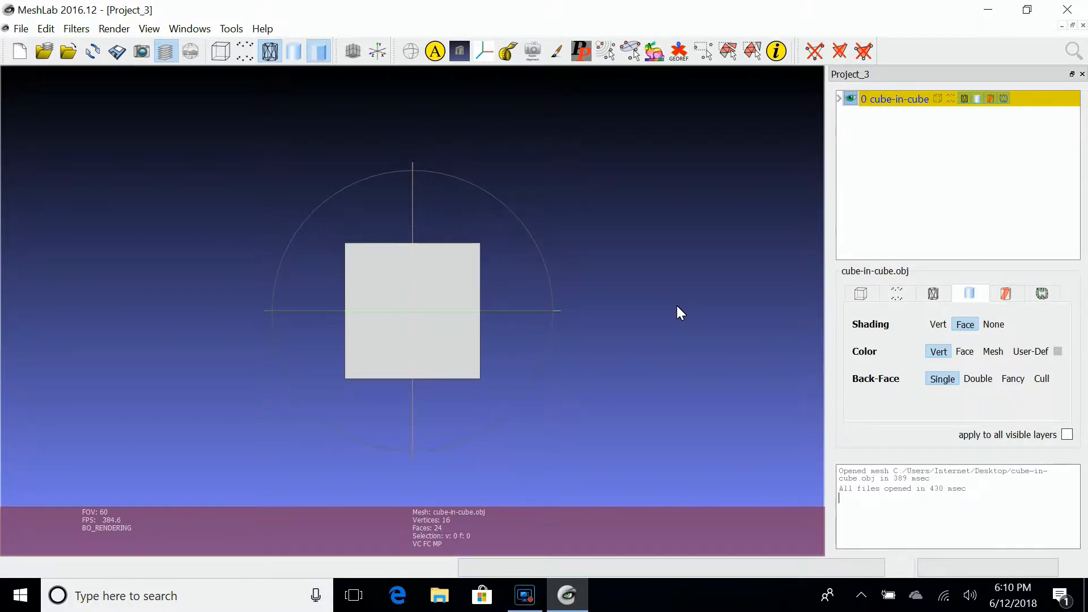
{"action": "scroll", "coordinate": [677, 306], "scroll_direction": "up", "scroll_amount": 1}
{"action": "scroll", "coordinate": [680, 313], "scroll_direction": "up", "scroll_amount": 1}
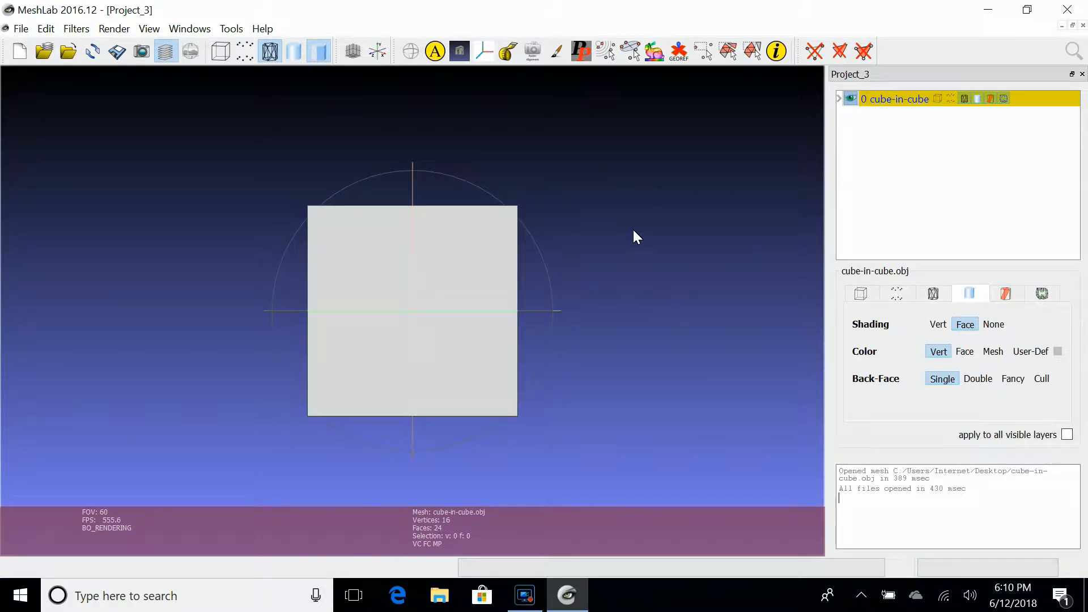
{"action": "scroll", "coordinate": [624, 250], "scroll_direction": "down", "scroll_amount": 1}
{"action": "scroll", "coordinate": [624, 250], "scroll_direction": "up", "scroll_amount": 4}
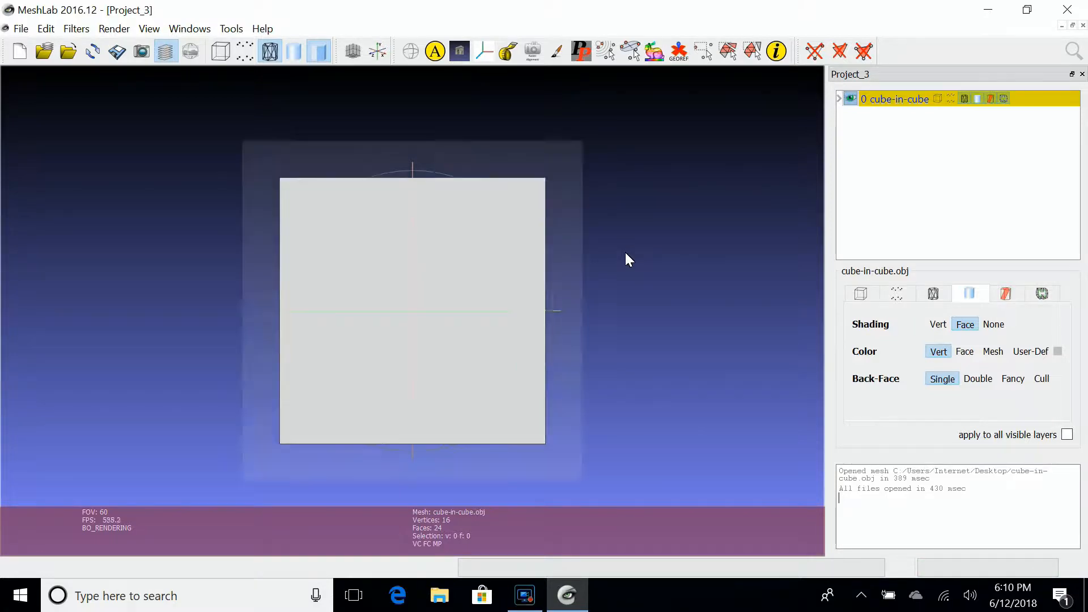
{"action": "scroll", "coordinate": [626, 253], "scroll_direction": "down", "scroll_amount": 4}
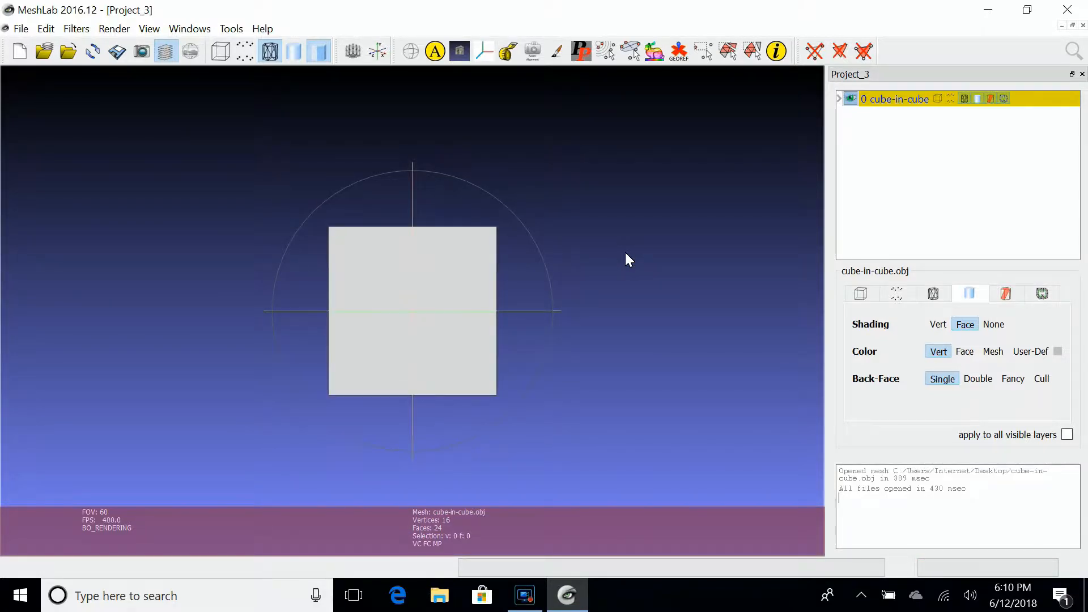
{"action": "left_click", "coordinate": [625, 254]}
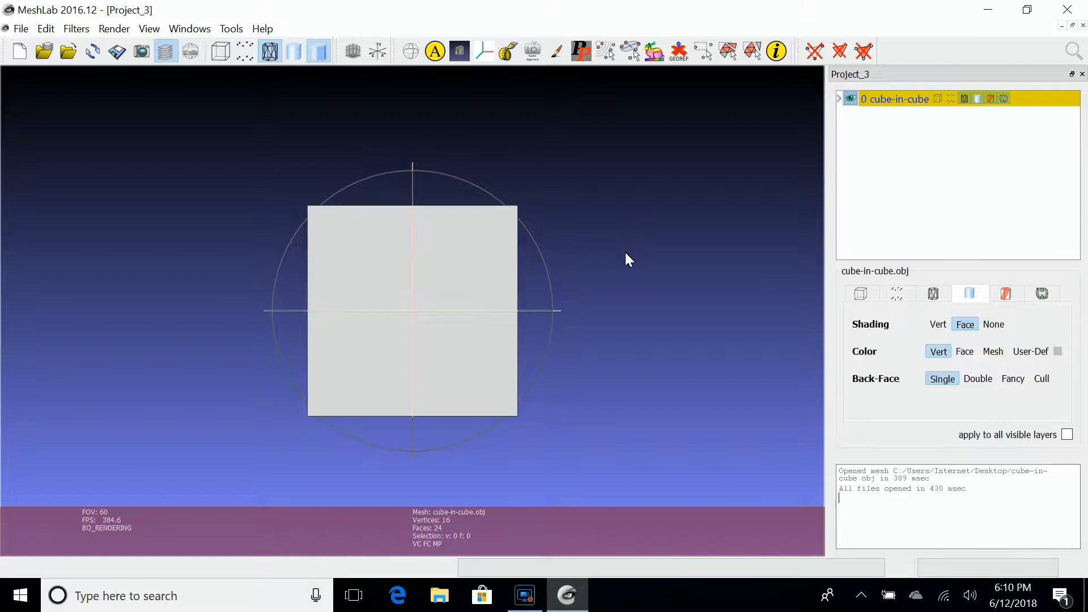
{"action": "left_click_drag", "start_coordinate": [626, 254], "coordinate": [506, 376]}
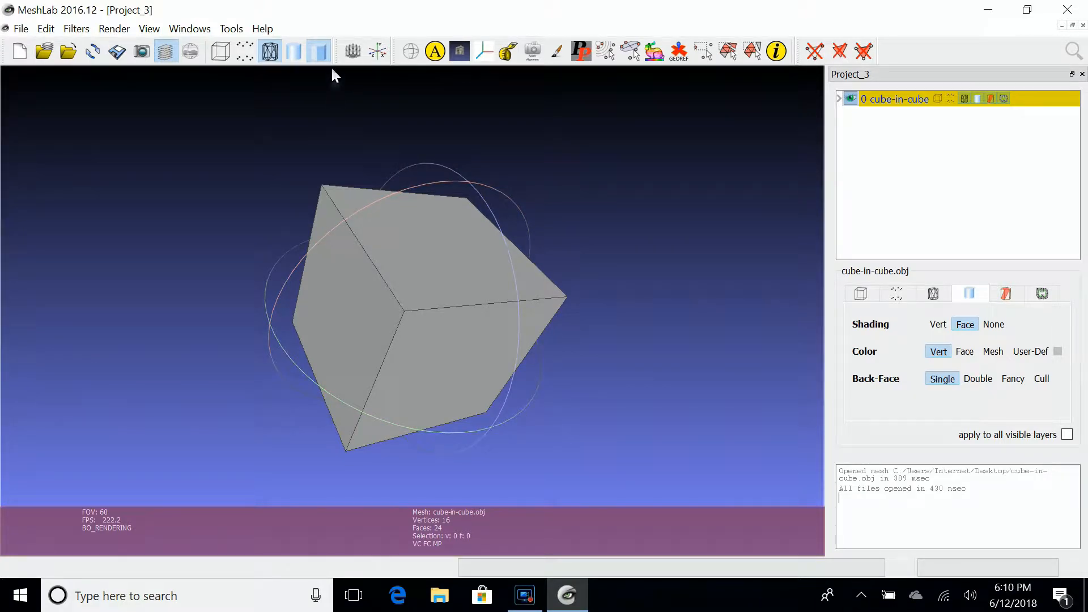
Step: Turn off the flat face shading of the cube-in-cube mesh, leaving only its wireframe displayed
{"action": "left_click", "coordinate": [320, 52]}
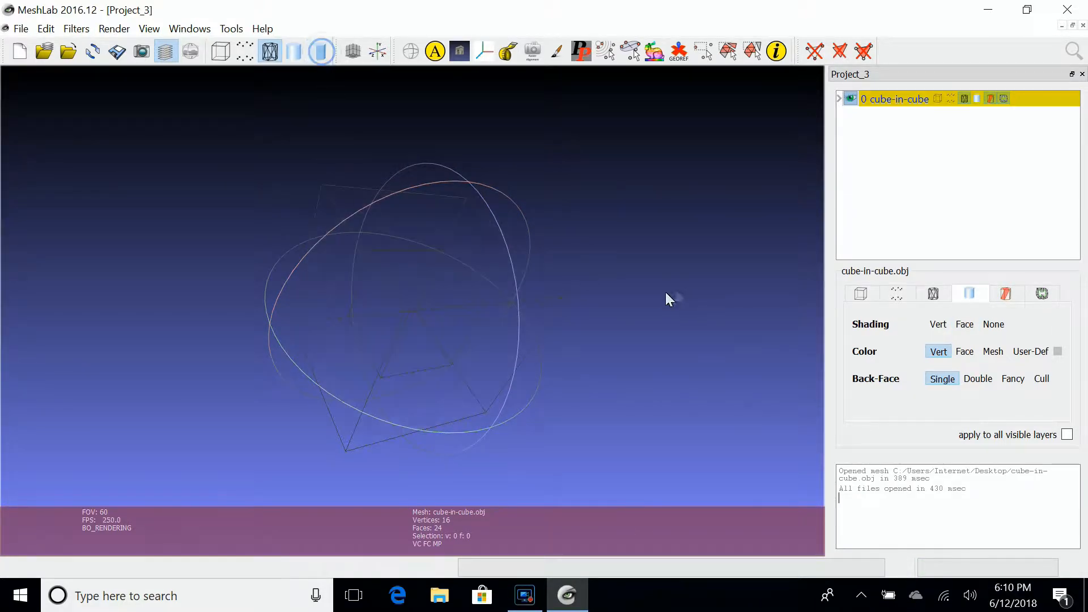
{"action": "scroll", "coordinate": [649, 298], "scroll_direction": "down", "scroll_amount": 5}
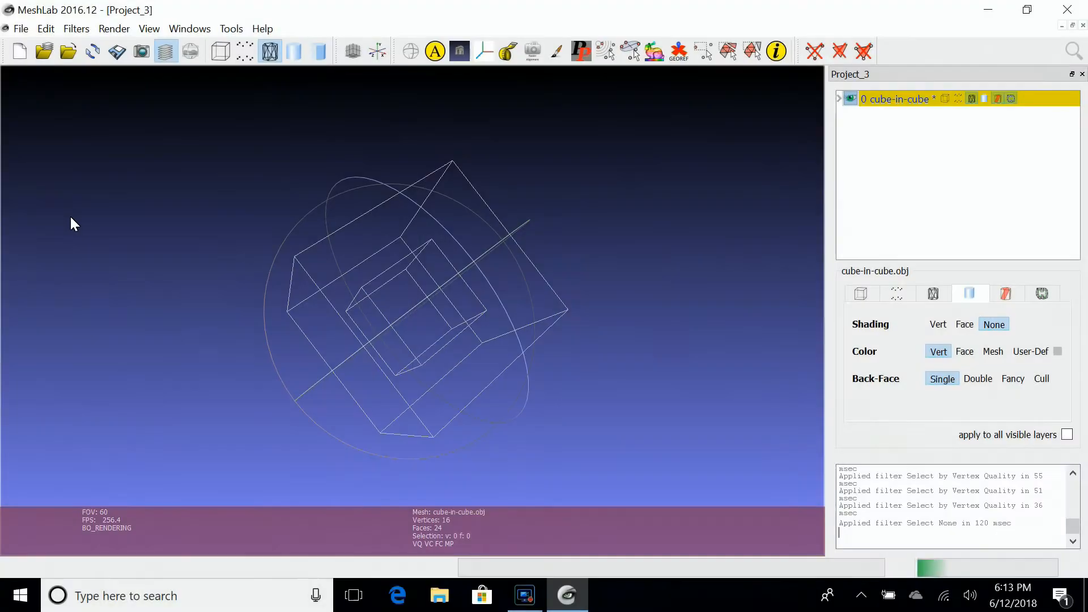
{"action": "left_click_drag", "start_coordinate": [70, 215], "coordinate": [162, 319]}
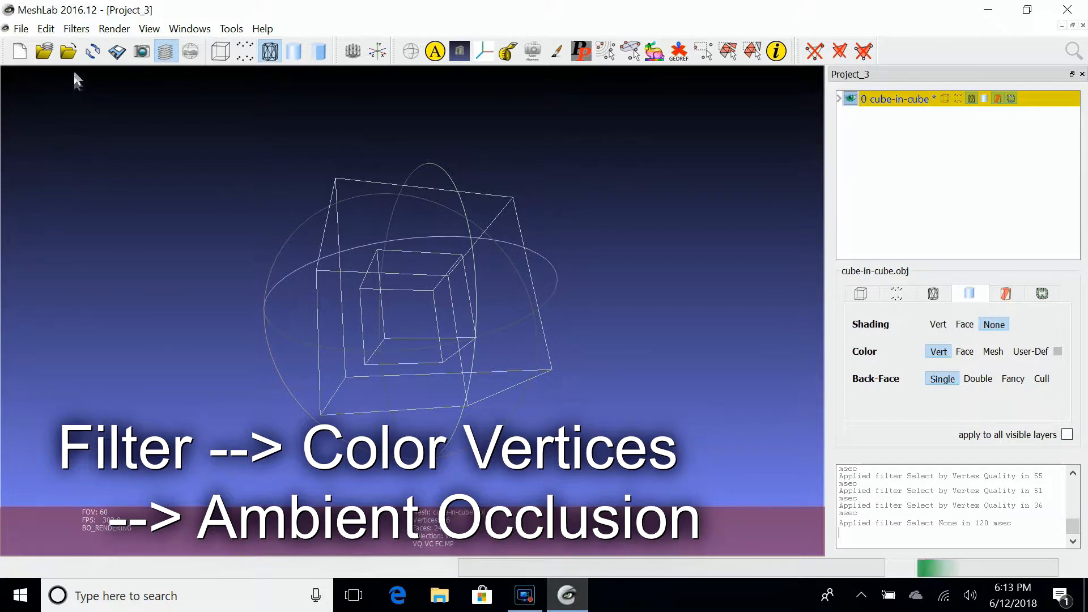
Step: Compute per-vertex Ambient Occlusion on the cube-in-cube mesh with 128 requested views and directional bias 0
{"action": "left_click", "coordinate": [76, 30]}
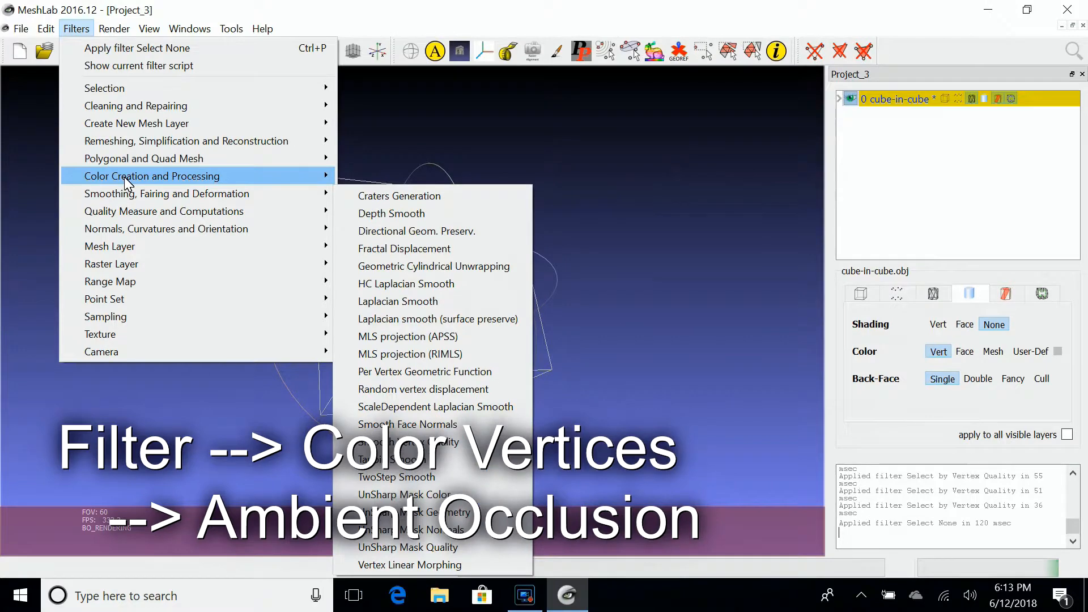
{"action": "mouse_move", "coordinate": [124, 177]}
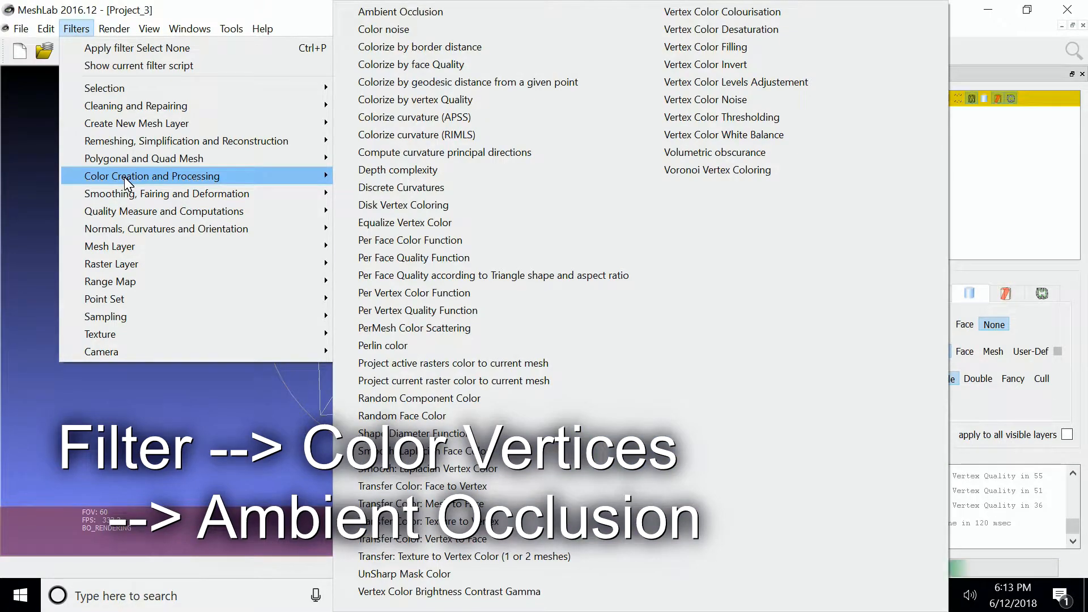
{"action": "left_click", "coordinate": [401, 12]}
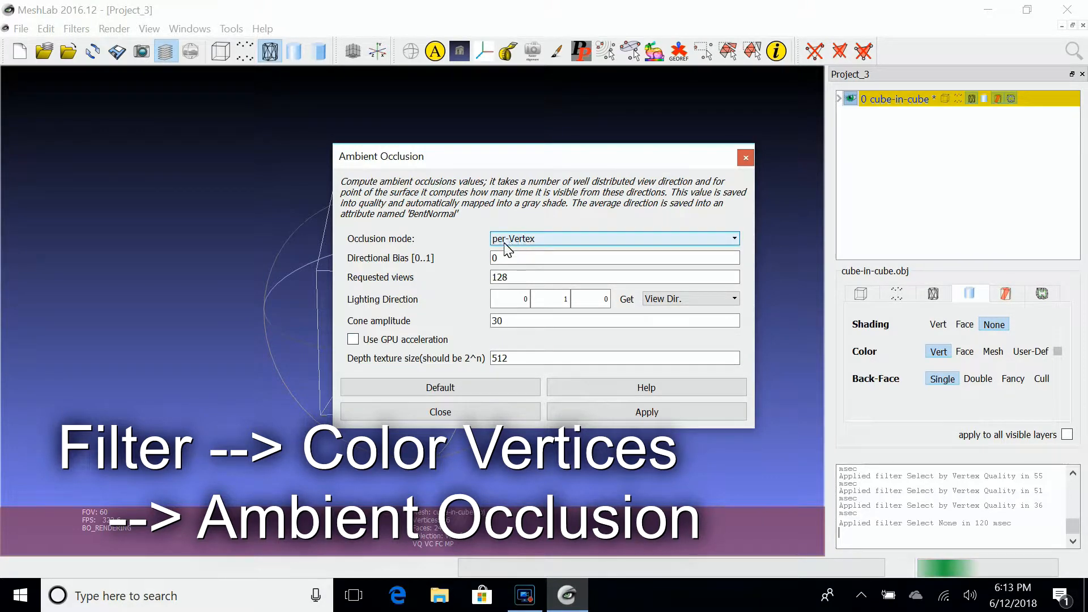
{"action": "left_click", "coordinate": [650, 415]}
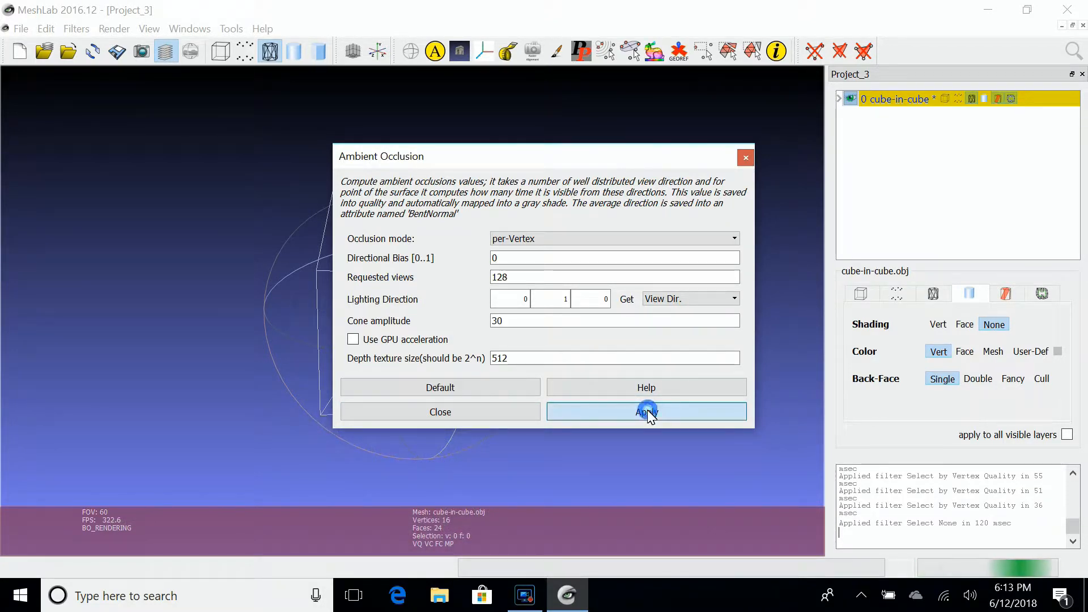
{"action": "left_click", "coordinate": [498, 417]}
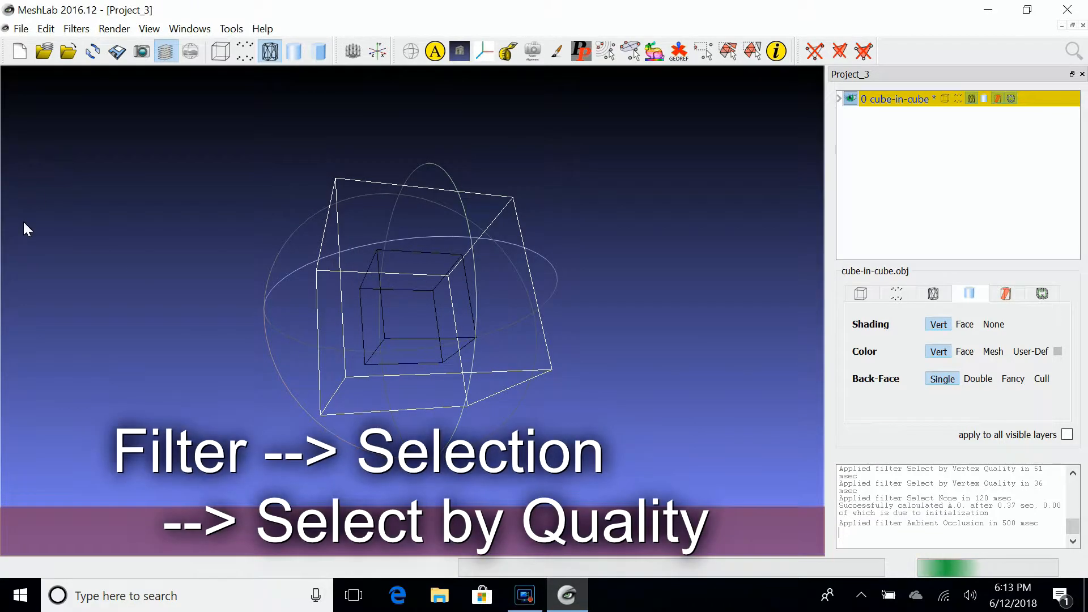
Step: Apply Select by Vertex Quality to the mesh with minimum quality 0, maximum quality 0.187867 and inclusive selection
{"action": "left_click", "coordinate": [79, 30]}
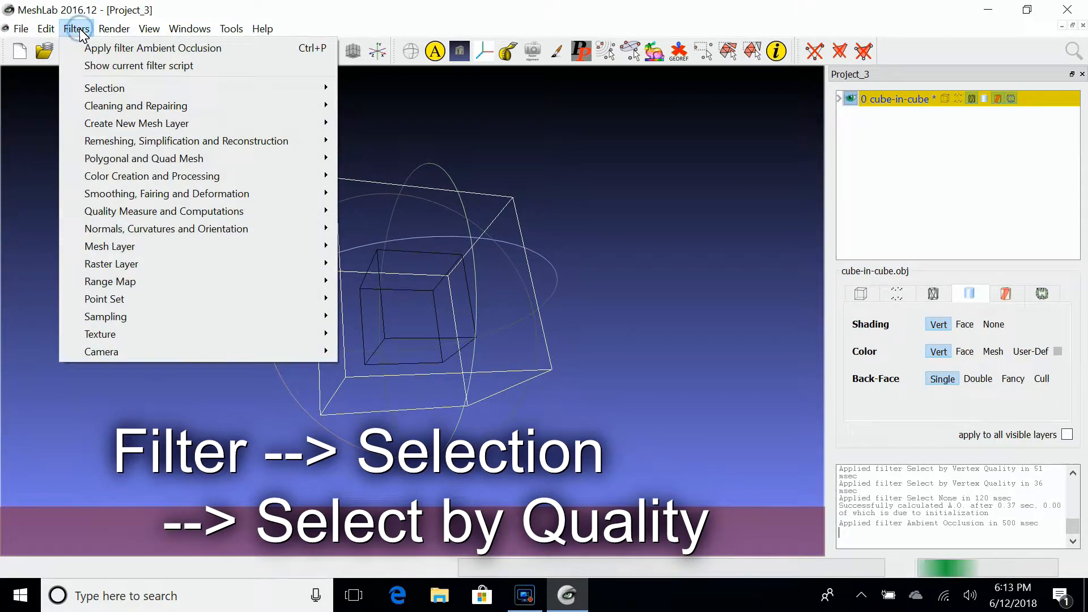
{"action": "mouse_move", "coordinate": [105, 88]}
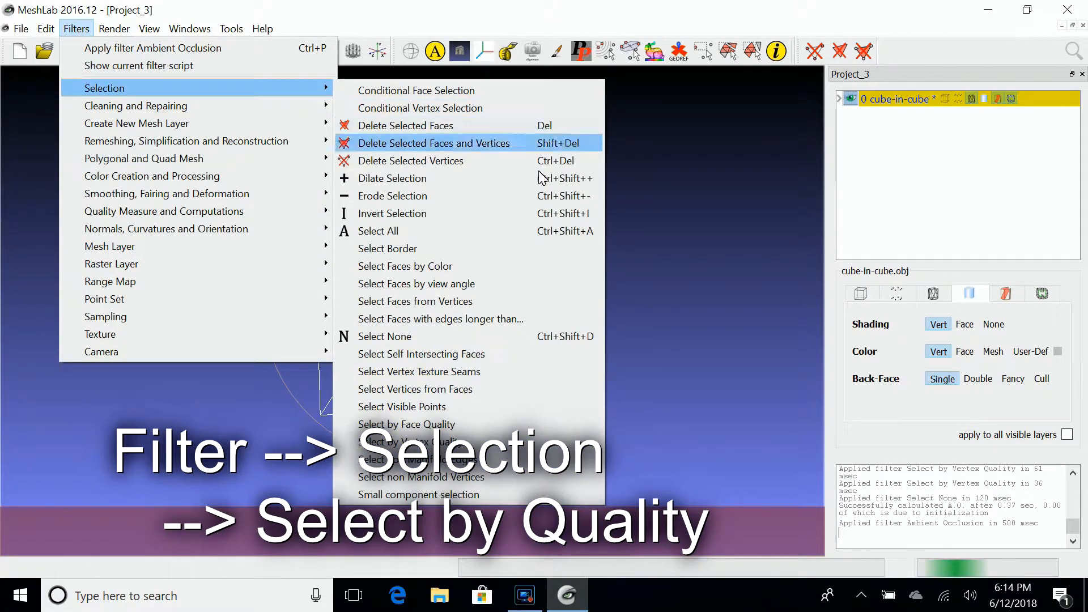
{"action": "left_click", "coordinate": [497, 444]}
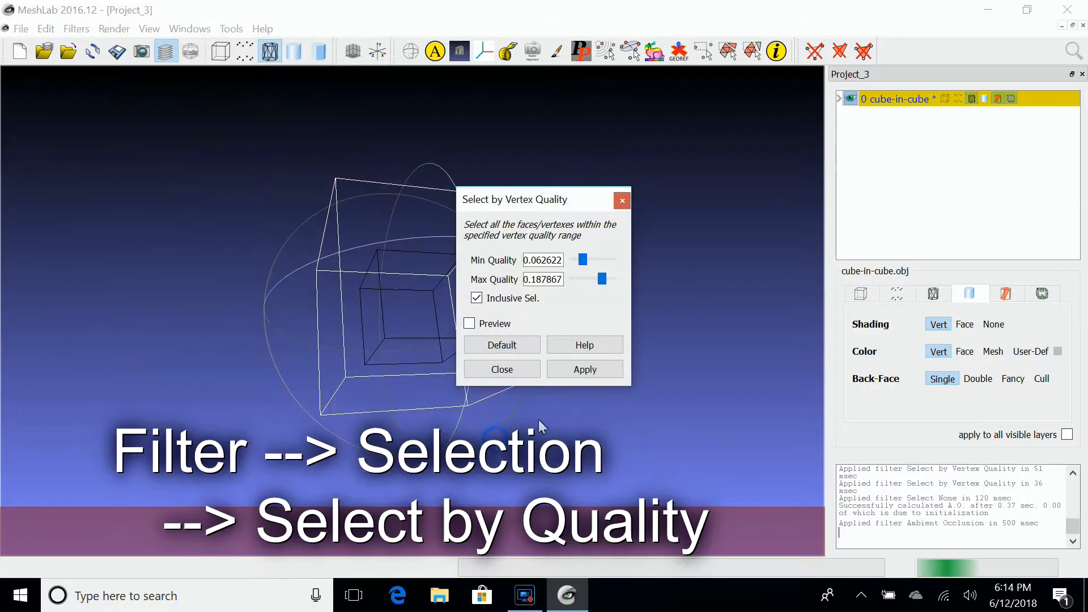
{"action": "left_click", "coordinate": [604, 374]}
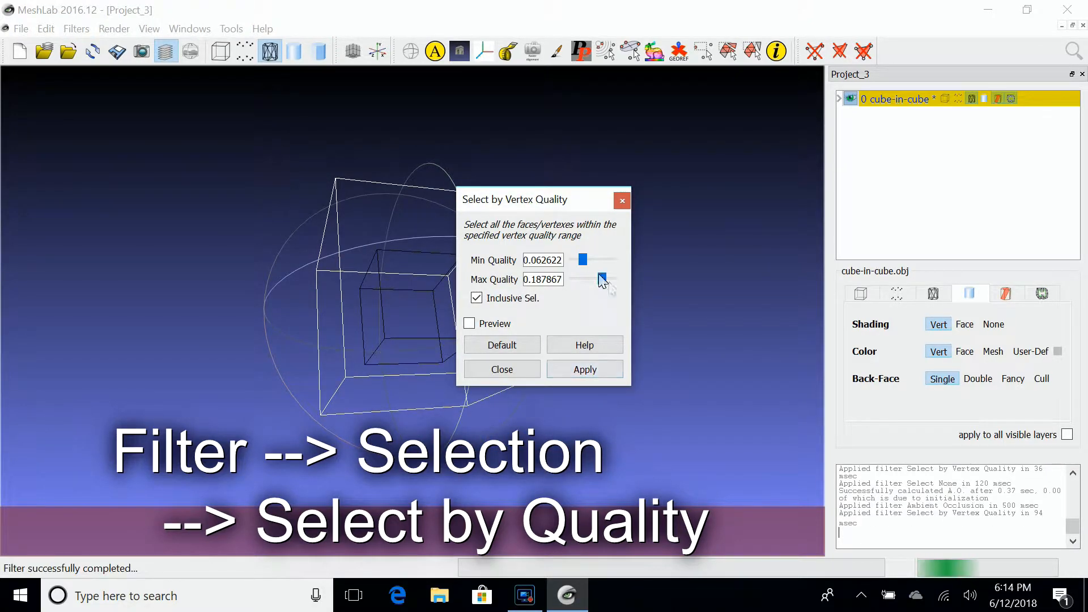
{"action": "left_click_drag", "start_coordinate": [583, 261], "coordinate": [558, 265]}
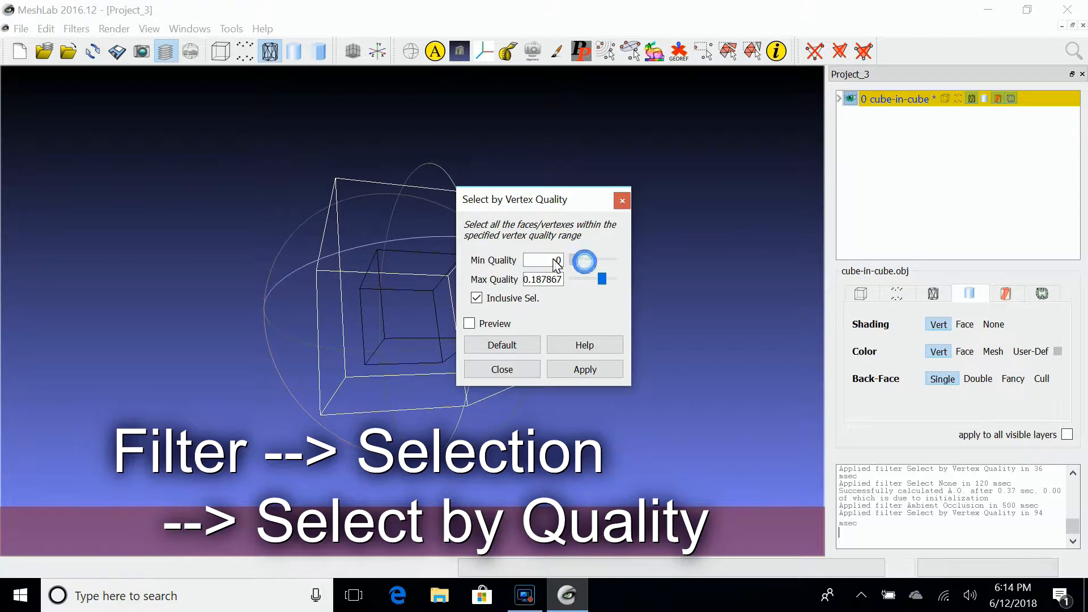
{"action": "left_click", "coordinate": [573, 372]}
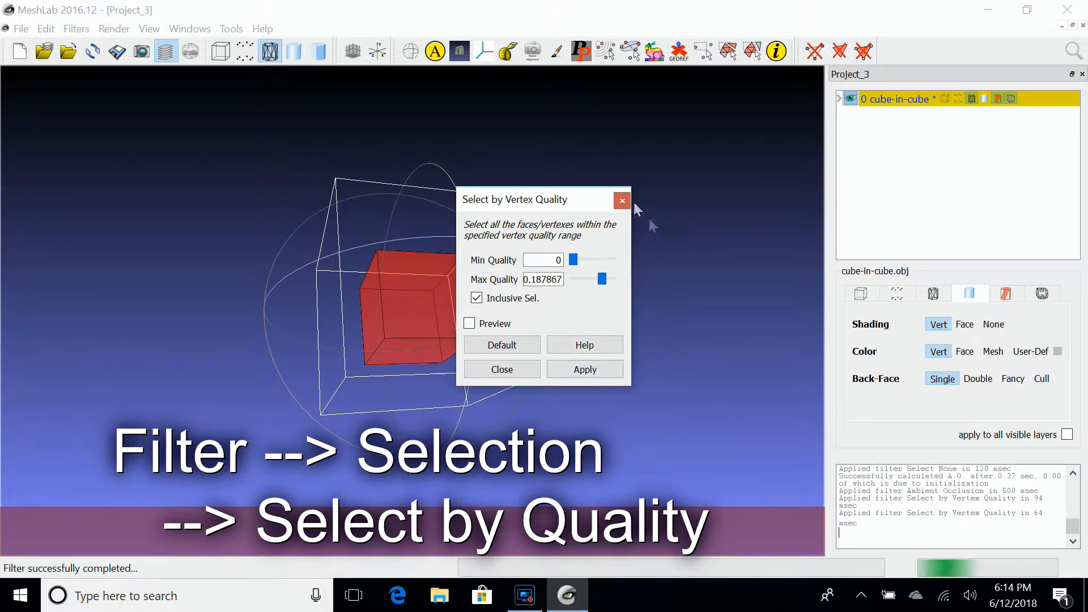
Step: Try the vertex quality selection with a range of 0.12775 to 0.187867, and with 0 to 0.25049
{"action": "left_click_drag", "start_coordinate": [563, 193], "coordinate": [698, 171]}
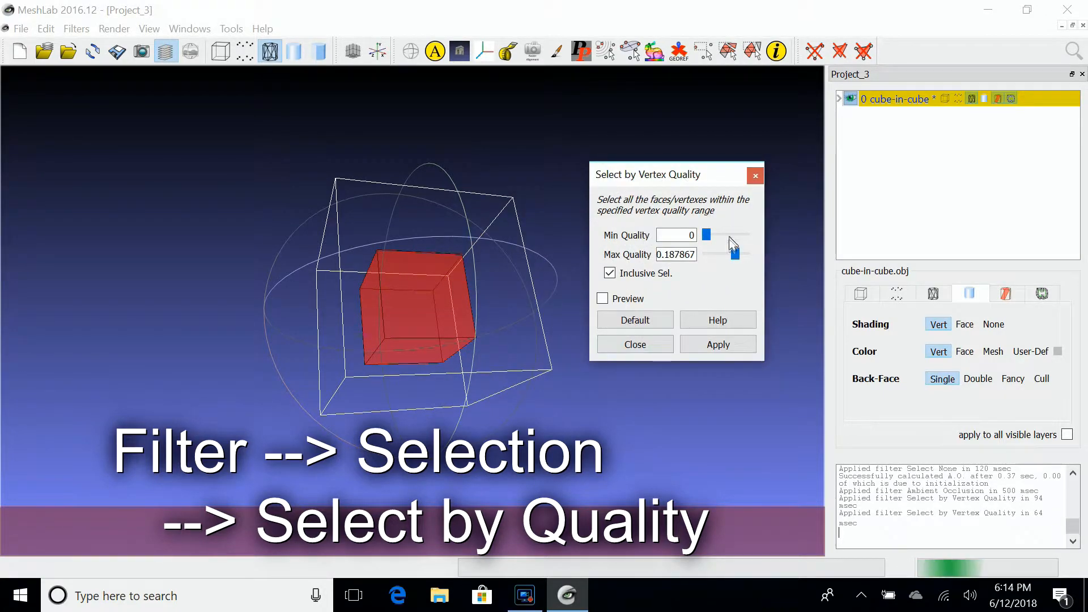
{"action": "left_click_drag", "start_coordinate": [707, 235], "coordinate": [725, 234]}
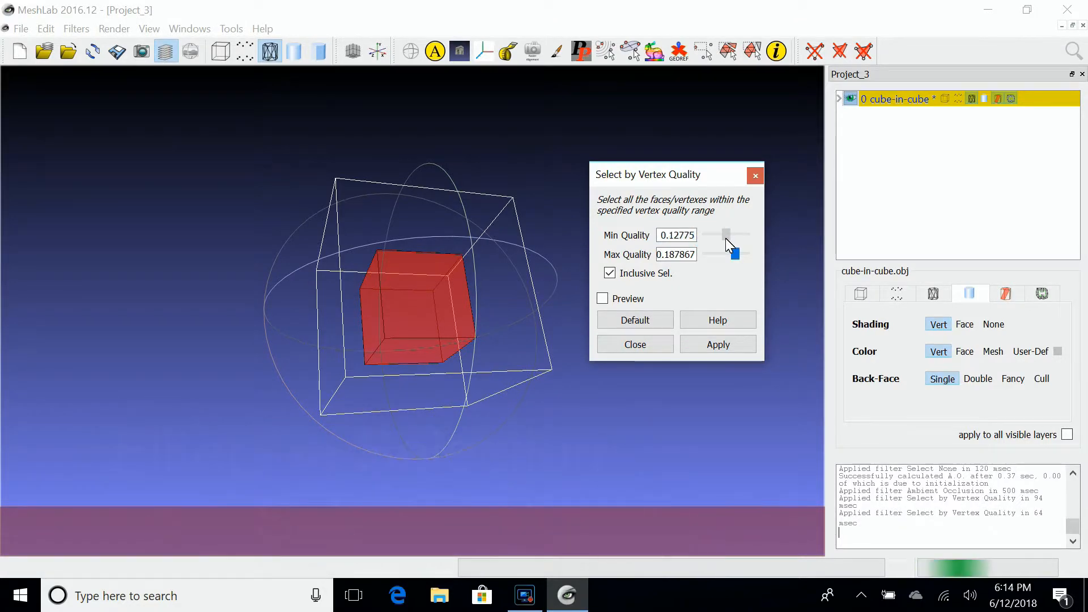
{"action": "left_click", "coordinate": [720, 344]}
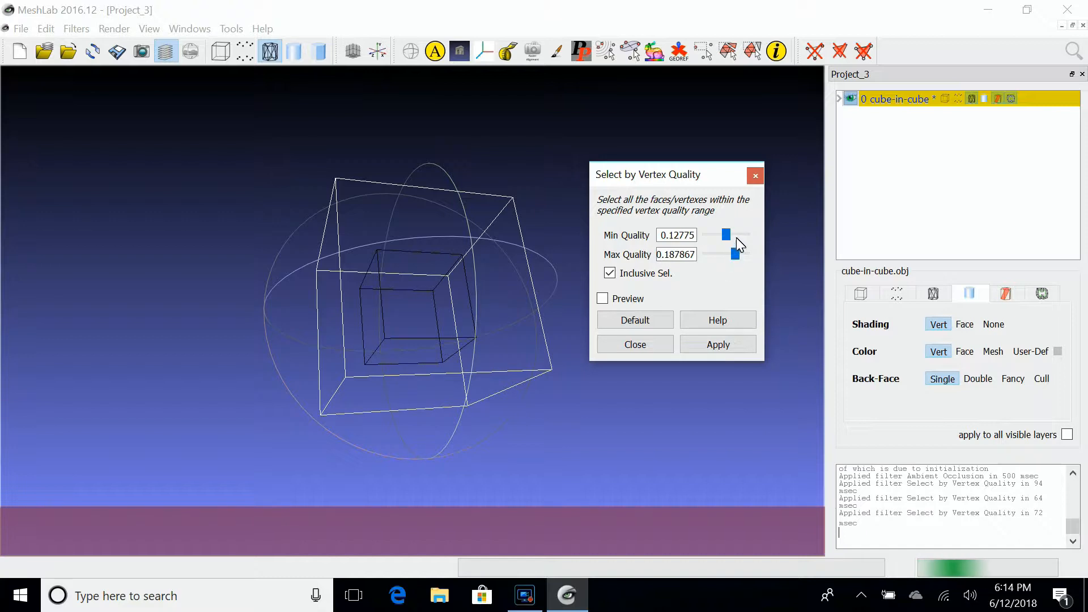
{"action": "left_click_drag", "start_coordinate": [726, 234], "coordinate": [781, 250]}
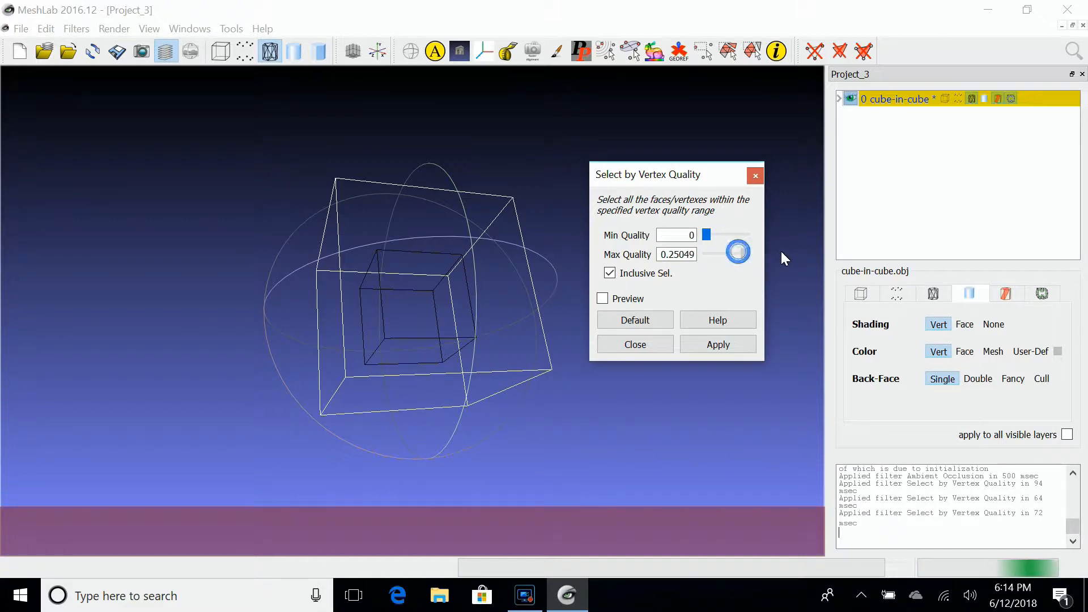
{"action": "left_click", "coordinate": [725, 349]}
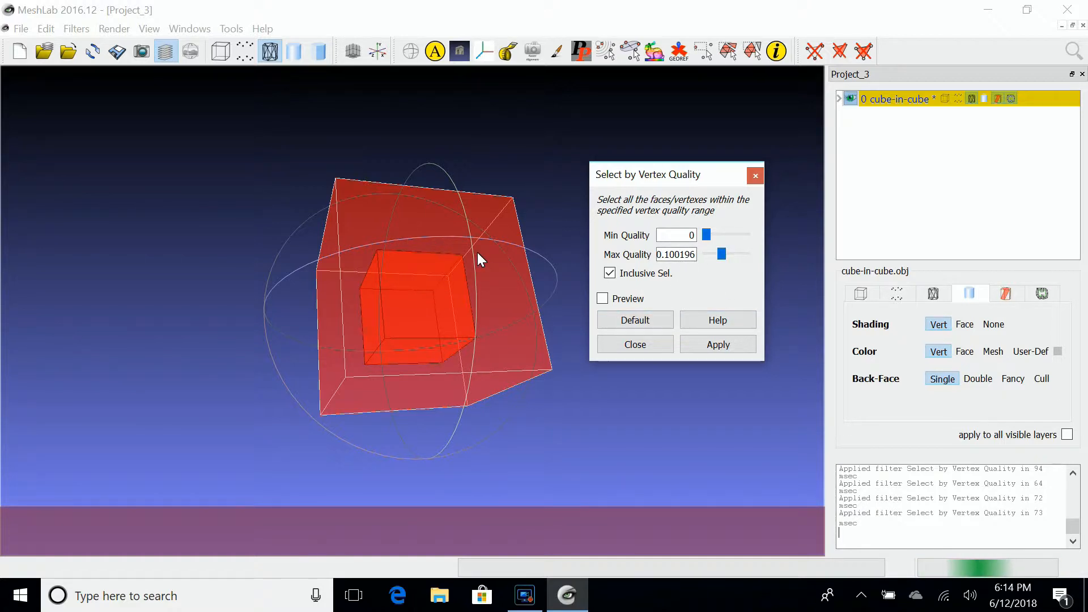
Step: Select only the inner cube by applying a vertex quality range of 0 to 0.100196
{"action": "left_click", "coordinate": [717, 346]}
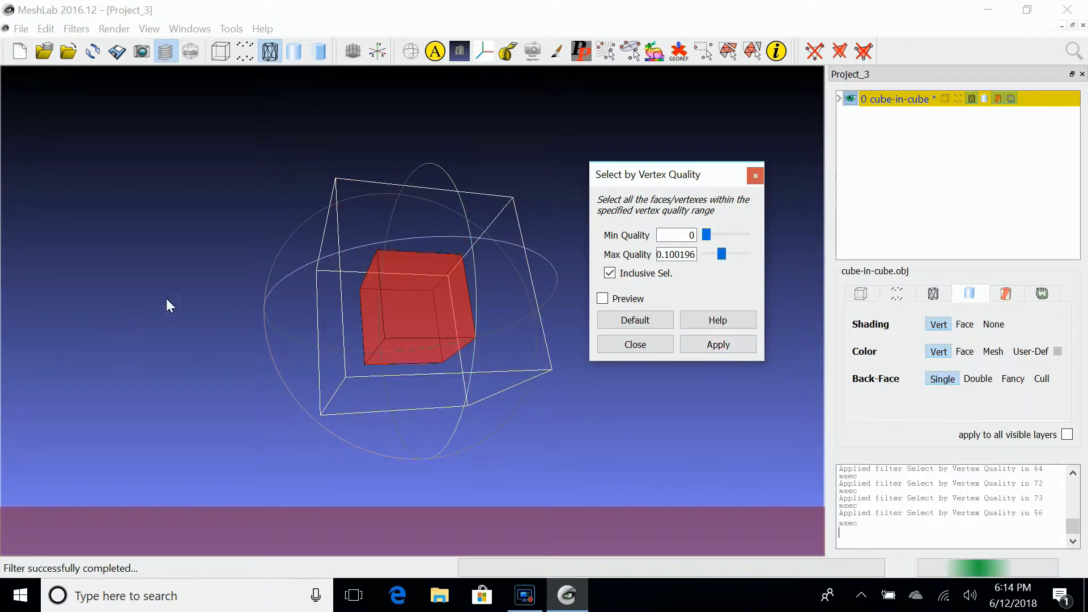
{"action": "left_click_drag", "start_coordinate": [164, 262], "coordinate": [208, 295]}
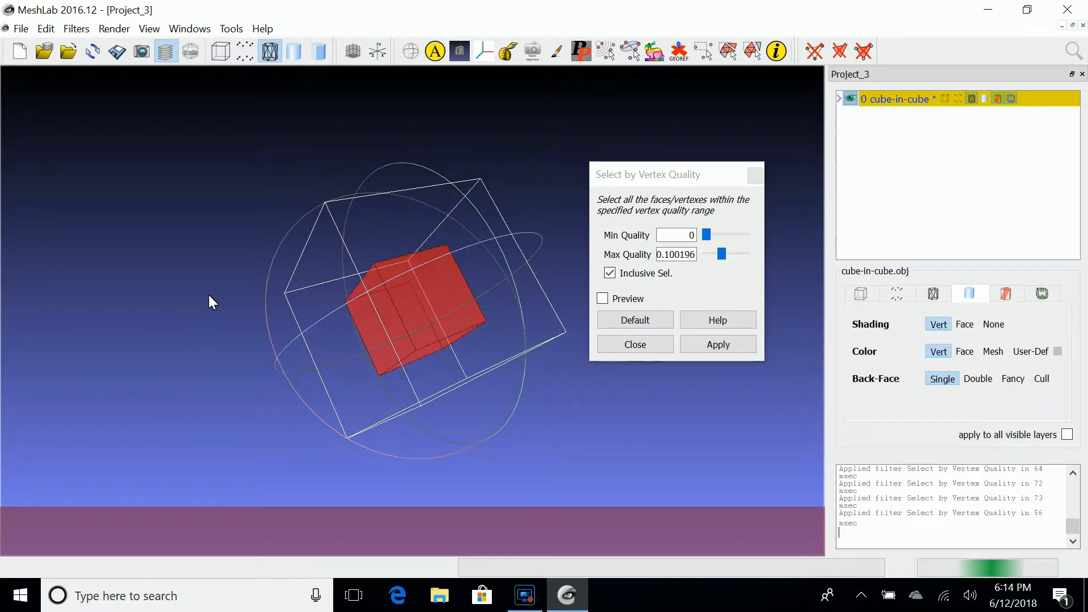
{"action": "left_click", "coordinate": [648, 347]}
Step: Delete the selected vertices of the inner cube together with their faces
{"action": "left_click", "coordinate": [78, 28]}
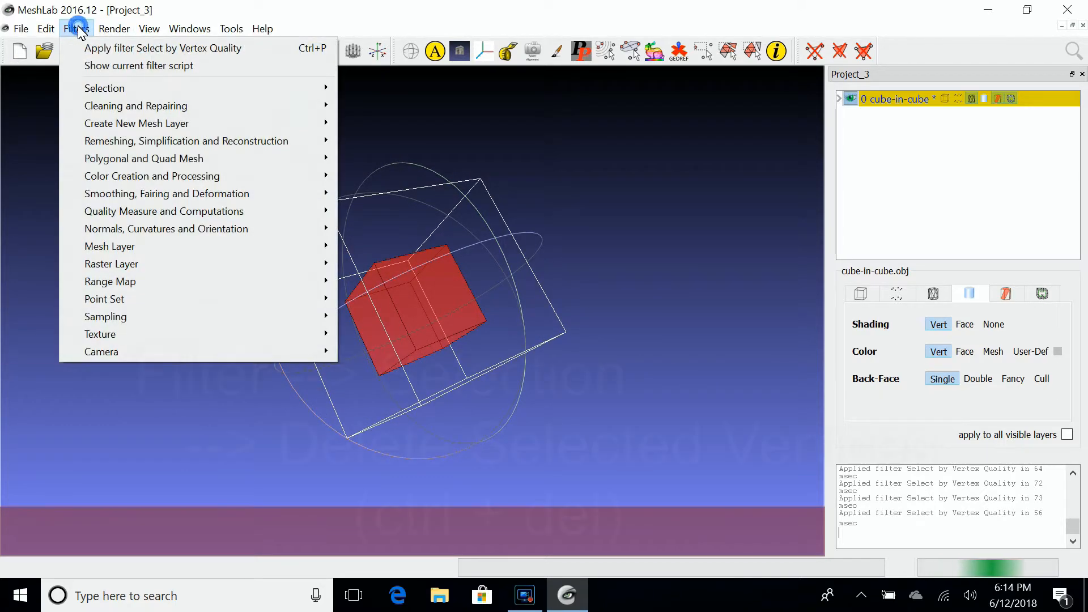
{"action": "left_click", "coordinate": [298, 89]}
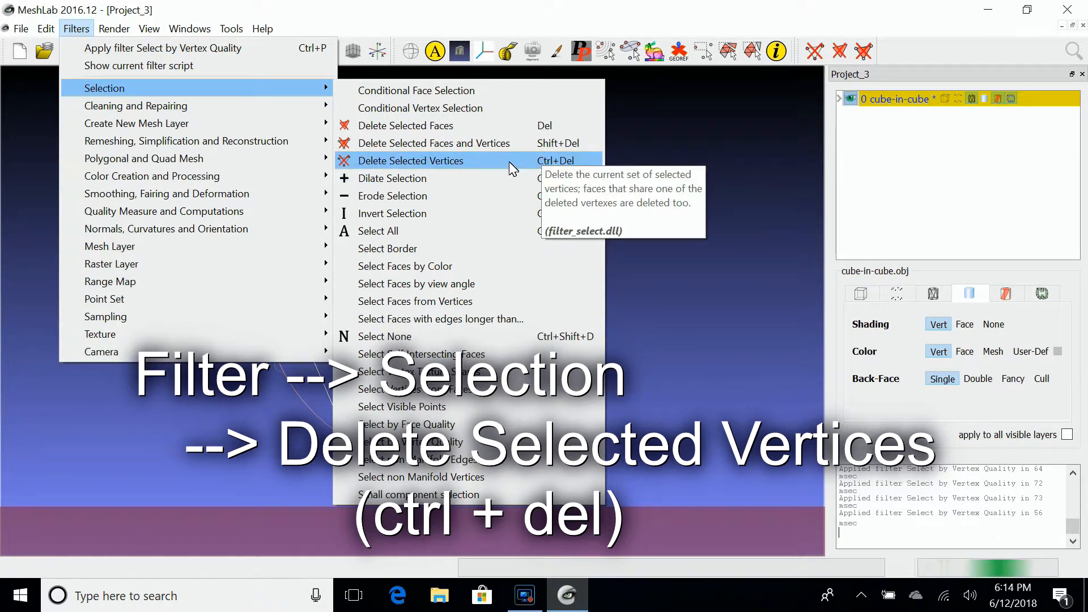
{"action": "left_click", "coordinate": [382, 164]}
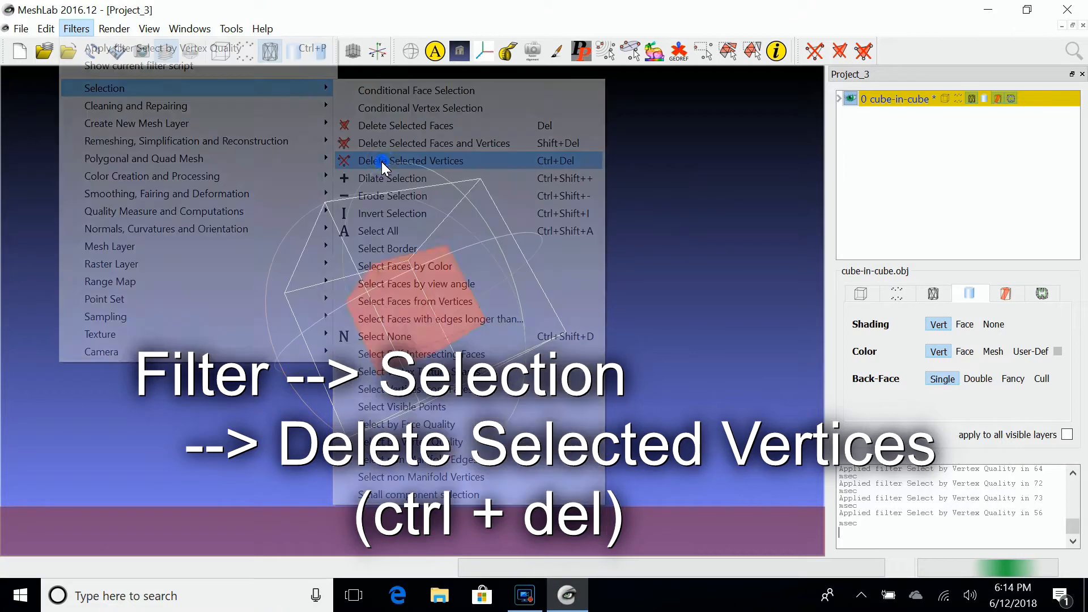
Step: Examine the outer cube's wireframe from several angles and distances for left-over interior geometry
{"action": "scroll", "coordinate": [668, 247], "scroll_direction": "up", "scroll_amount": 2}
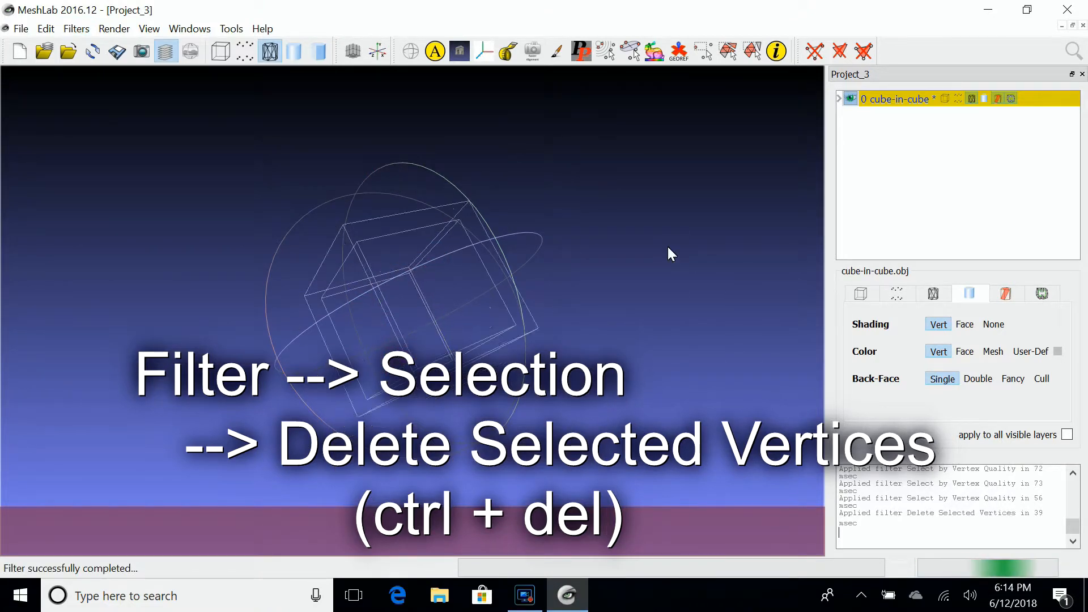
{"action": "scroll", "coordinate": [668, 247], "scroll_direction": "down", "scroll_amount": 3}
{"action": "scroll", "coordinate": [667, 247], "scroll_direction": "up", "scroll_amount": 2}
{"action": "left_click_drag", "start_coordinate": [672, 254], "coordinate": [595, 412]}
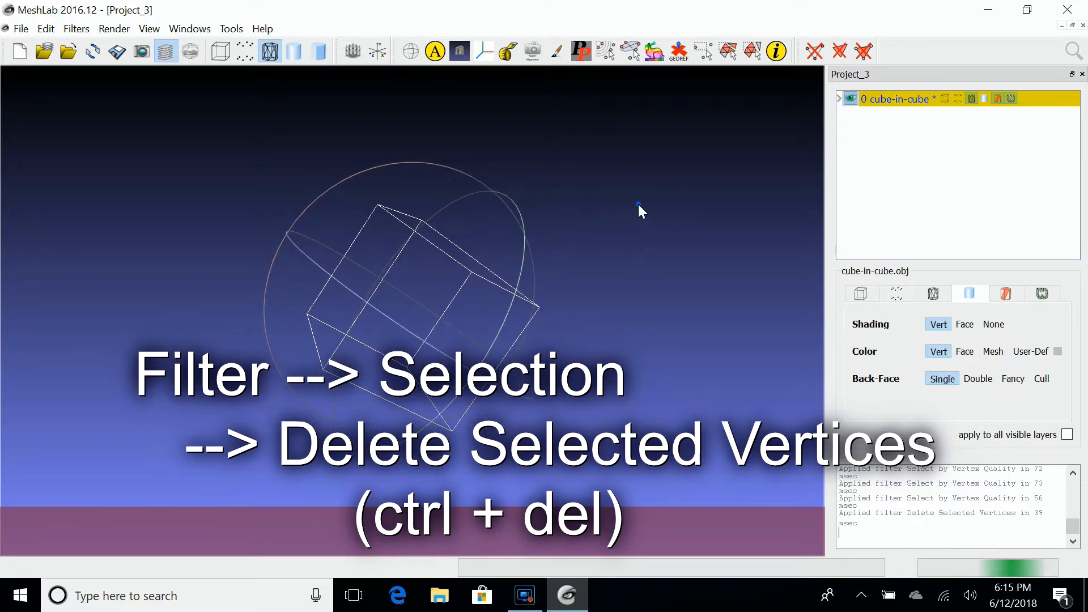
{"action": "left_click_drag", "start_coordinate": [639, 209], "coordinate": [218, 352]}
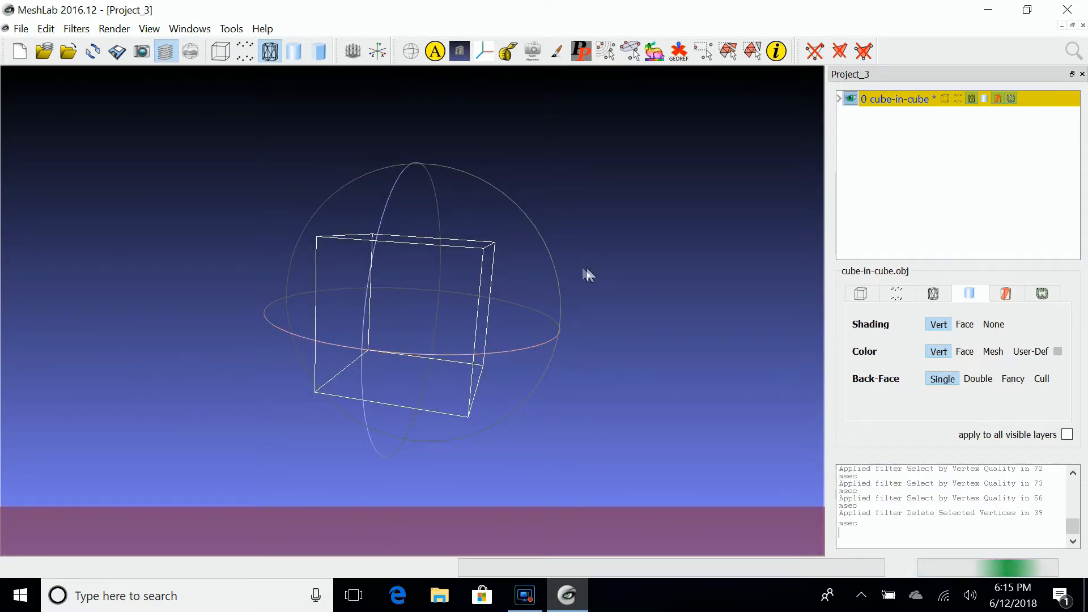
{"action": "left_click_drag", "start_coordinate": [585, 274], "coordinate": [628, 298]}
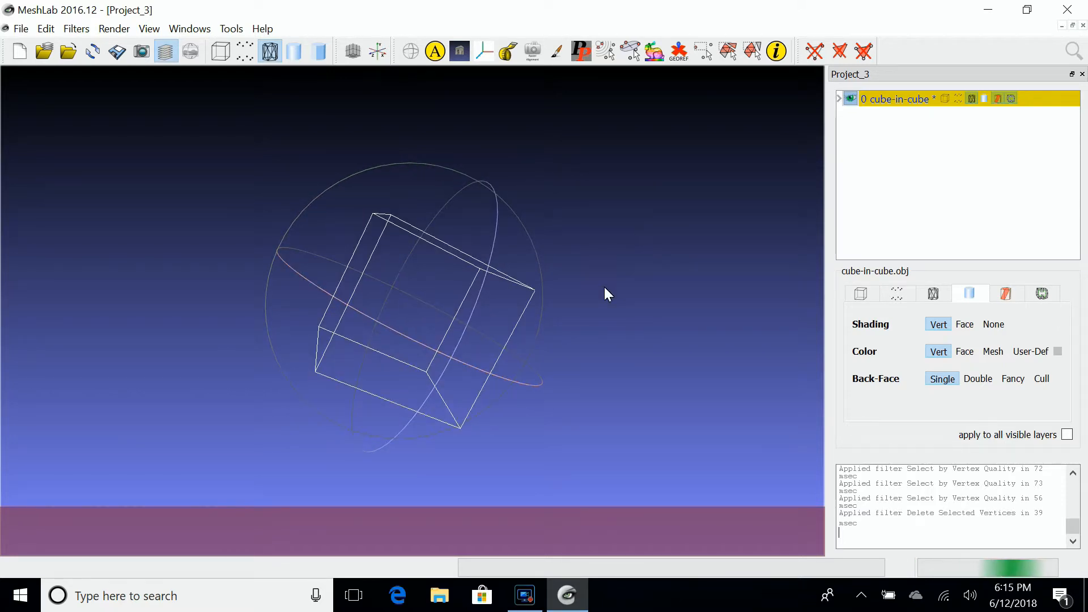
{"action": "scroll", "coordinate": [604, 287], "scroll_direction": "down", "scroll_amount": 2}
{"action": "scroll", "coordinate": [604, 287], "scroll_direction": "up", "scroll_amount": 4}
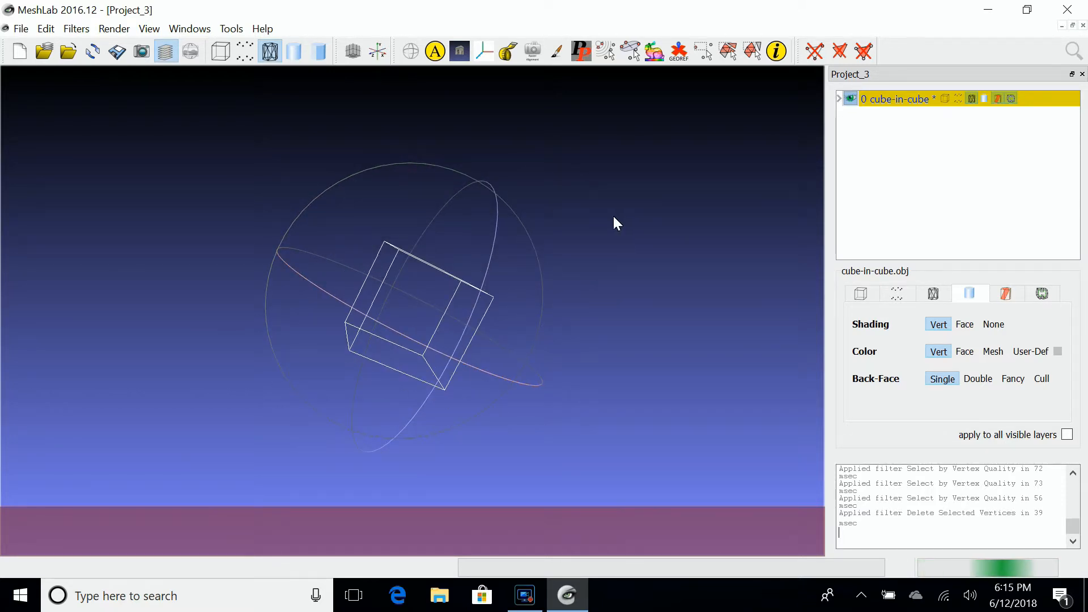
{"action": "left_click_drag", "start_coordinate": [610, 221], "coordinate": [289, 448]}
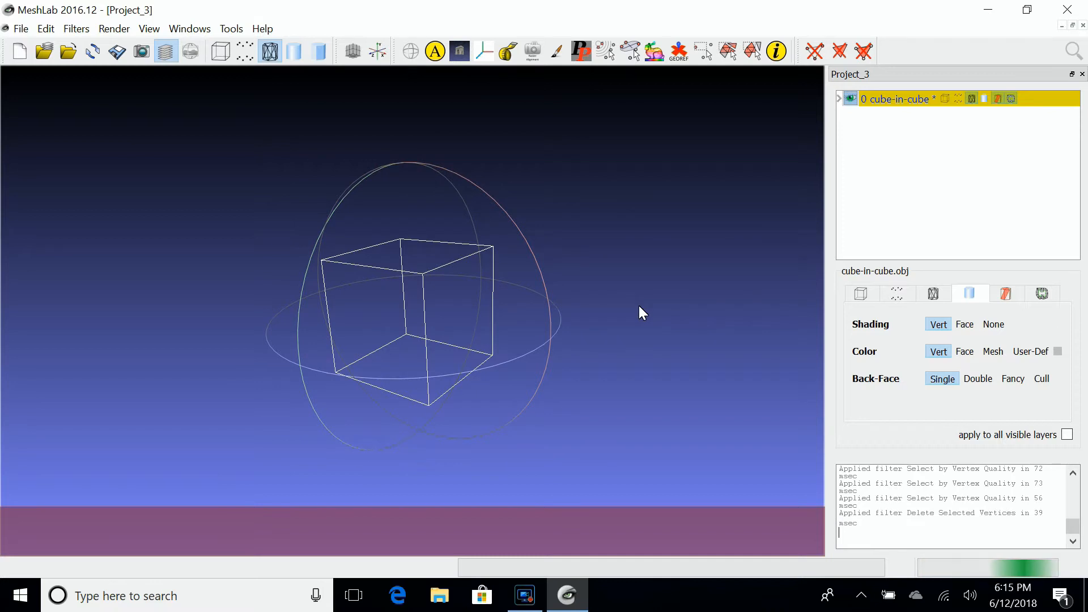
{"action": "scroll", "coordinate": [615, 245], "scroll_direction": "up", "scroll_amount": 2}
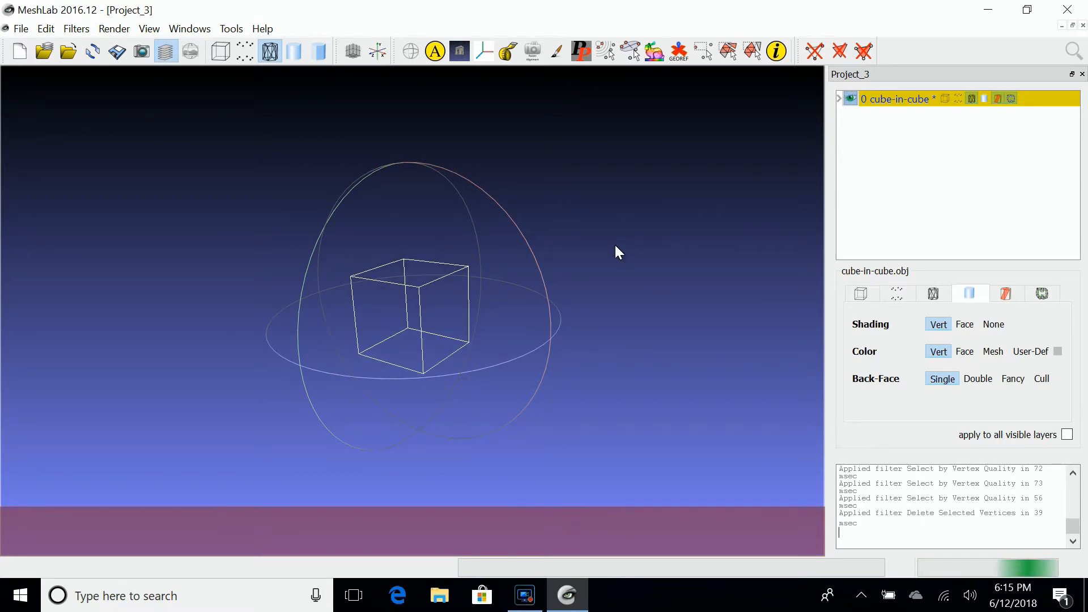
{"action": "scroll", "coordinate": [615, 246], "scroll_direction": "down", "scroll_amount": 3}
{"action": "scroll", "coordinate": [616, 248], "scroll_direction": "up", "scroll_amount": 2}
{"action": "scroll", "coordinate": [616, 248], "scroll_direction": "down", "scroll_amount": 2}
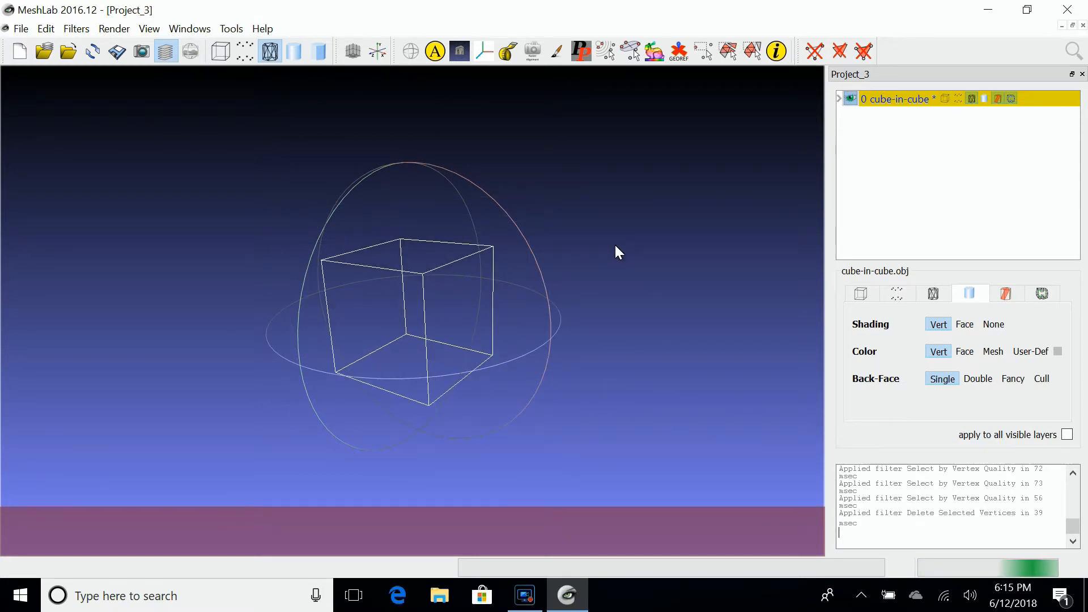
{"action": "left_click_drag", "start_coordinate": [664, 229], "coordinate": [222, 372]}
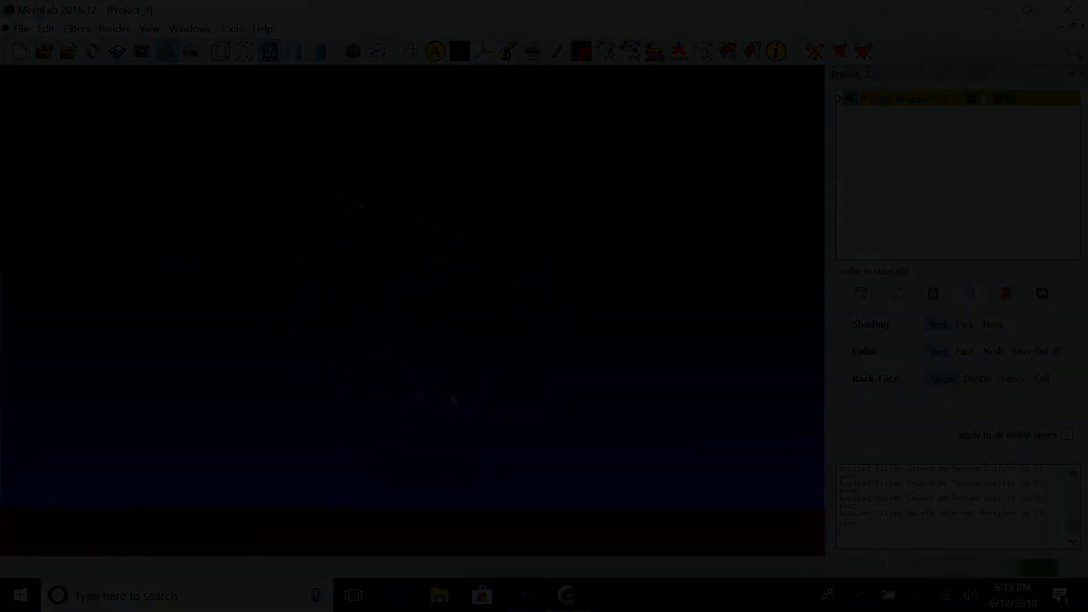